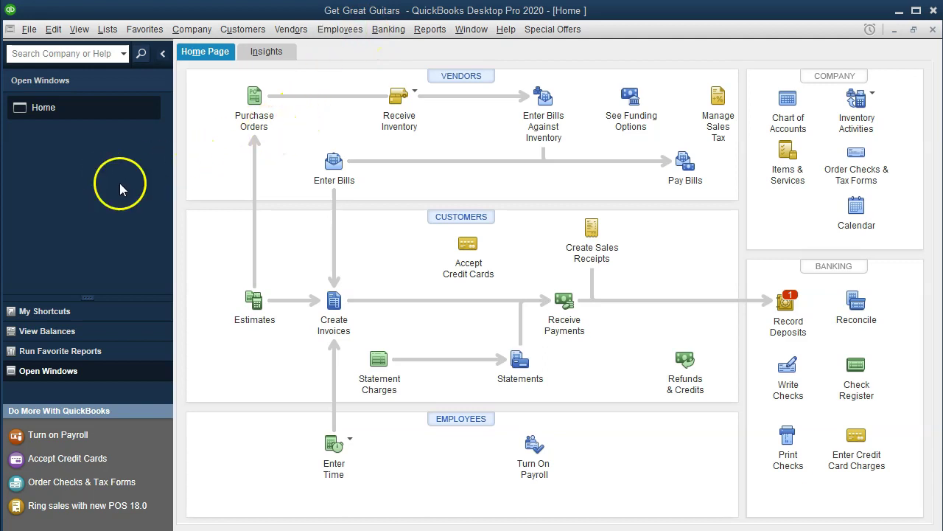
pyautogui.click(81, 31)
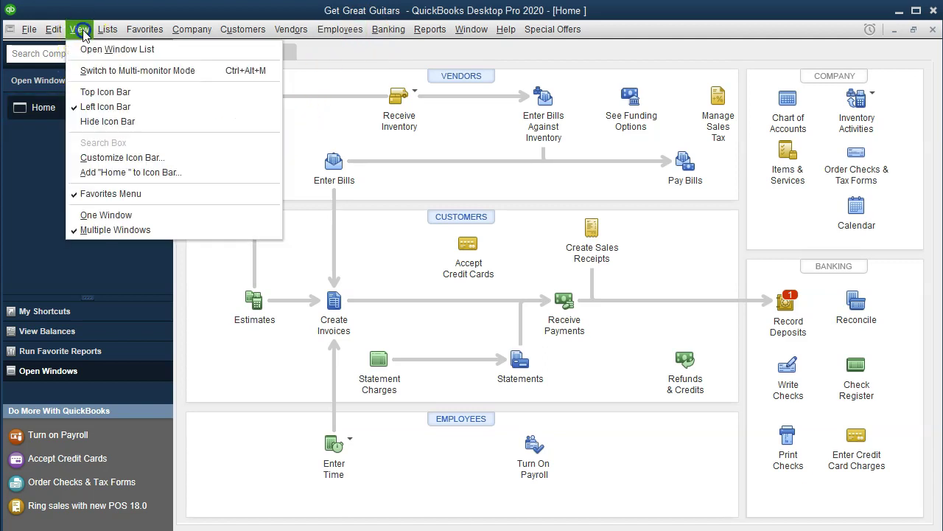
pyautogui.click(203, 51)
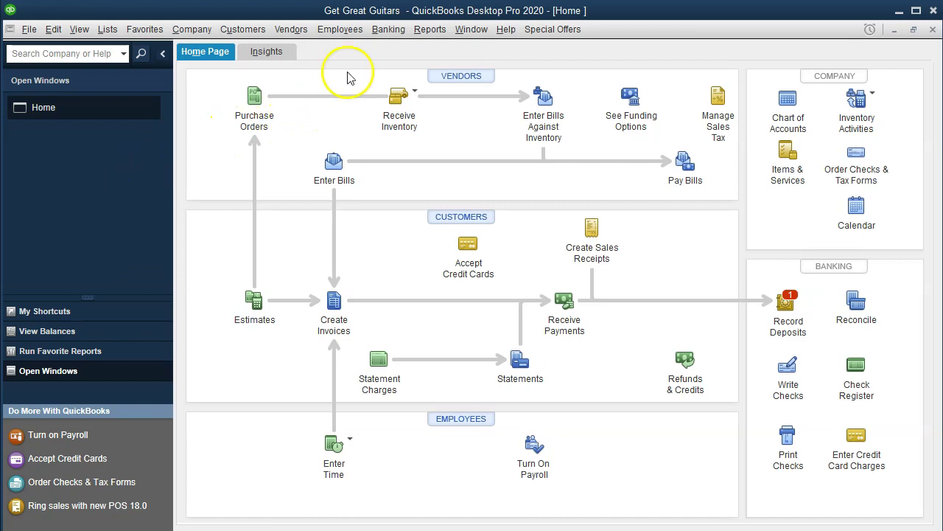
# Run the standard Balance Sheet report as of 02/29/2020 and select the Accounts Receivable amount.
pyautogui.click(429, 29)
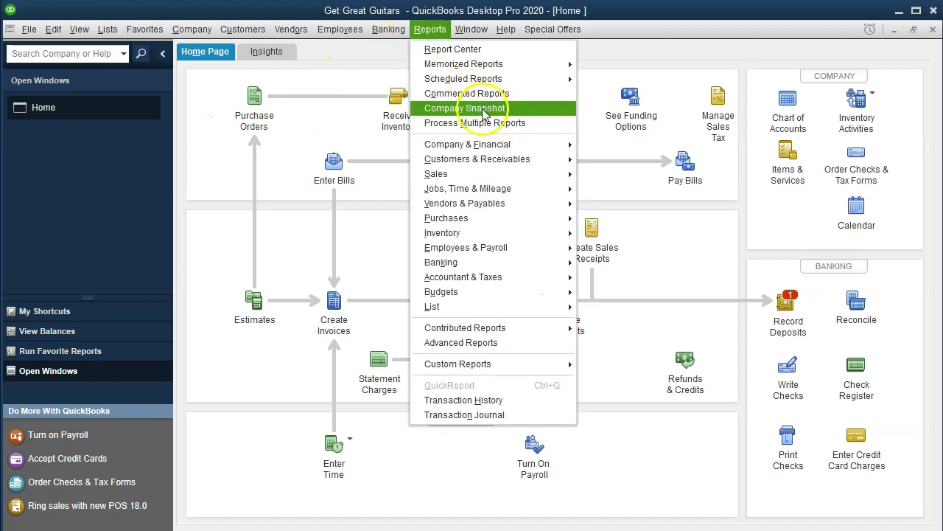
pyautogui.moveTo(537, 145)
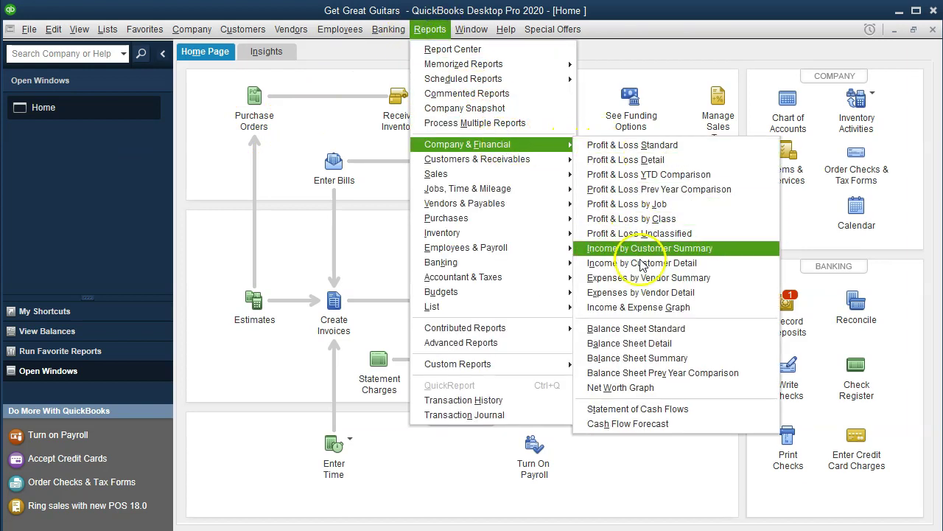
pyautogui.click(685, 329)
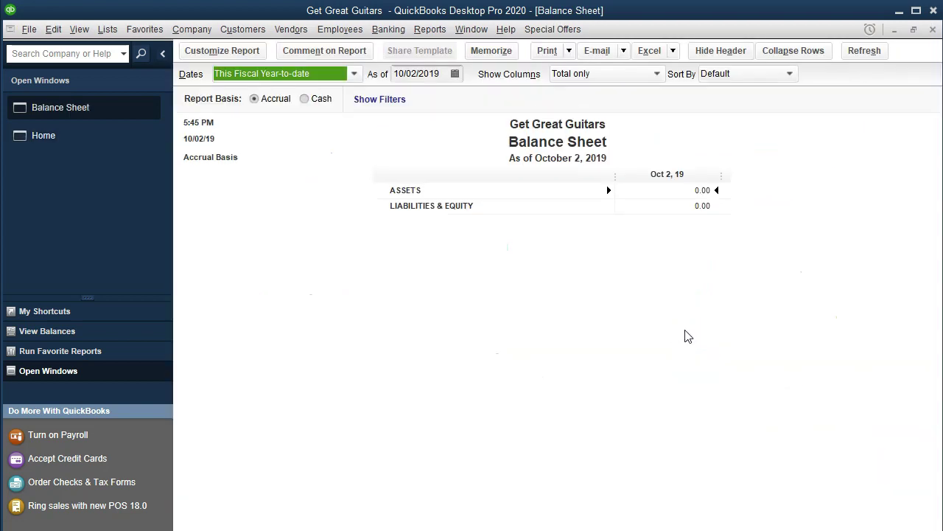
pyautogui.press('Tab')
pyautogui.write('022920')
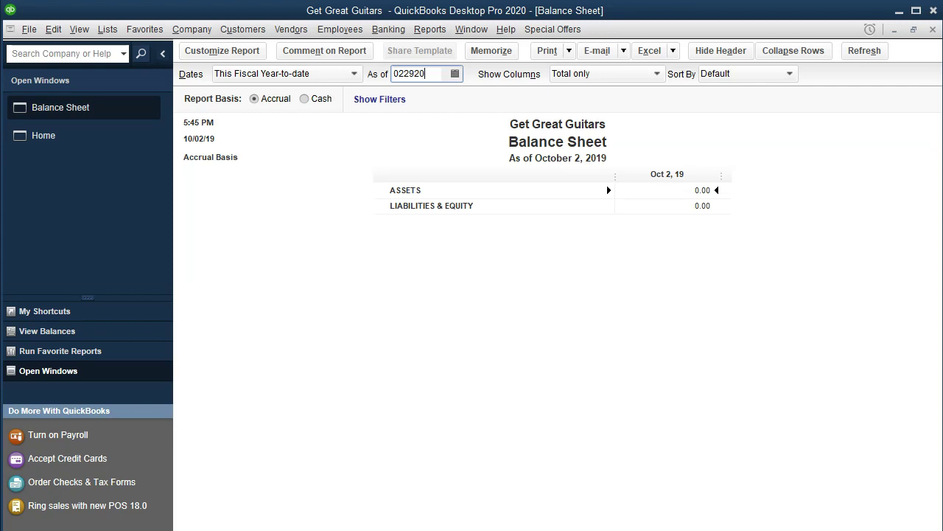
pyautogui.press('Tab')
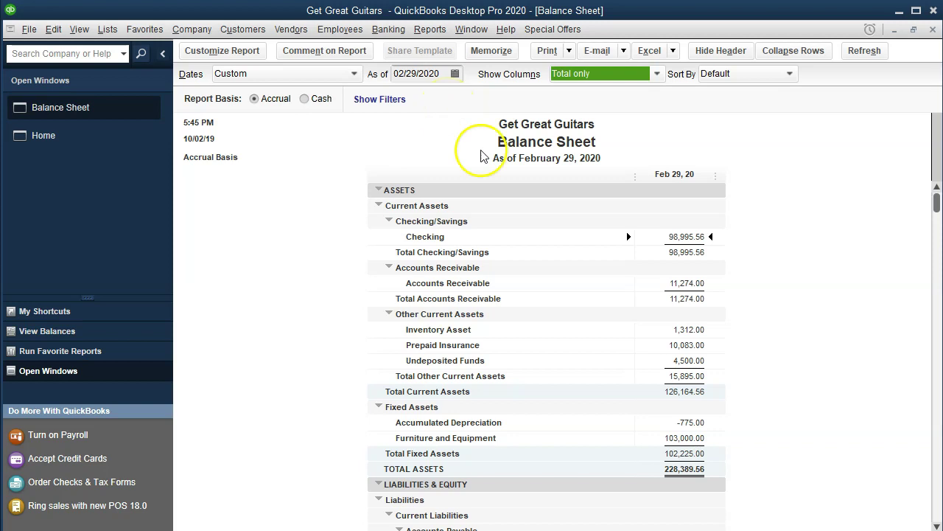
pyautogui.click(681, 281)
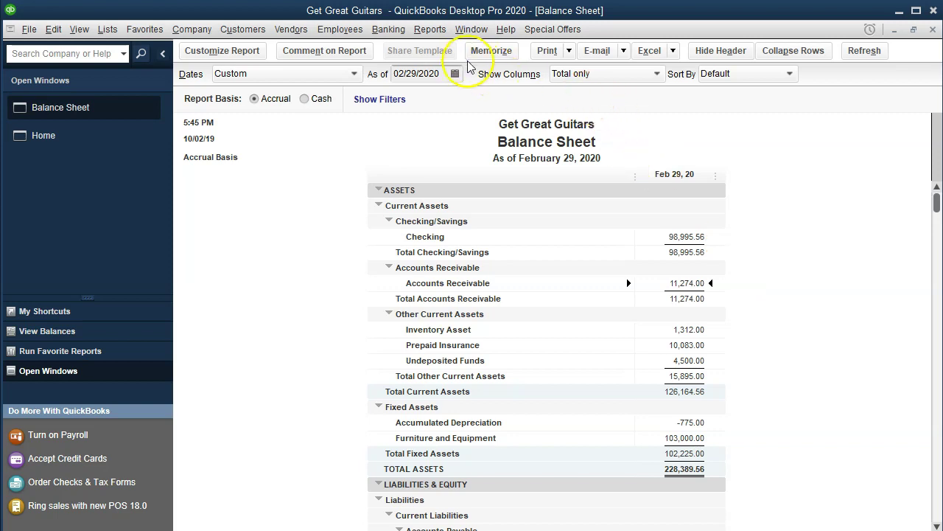
# Run the Customer Balance Summary report from 02/29/2020 to 02/29/2020, and return to the Balance Sheet.
pyautogui.click(430, 29)
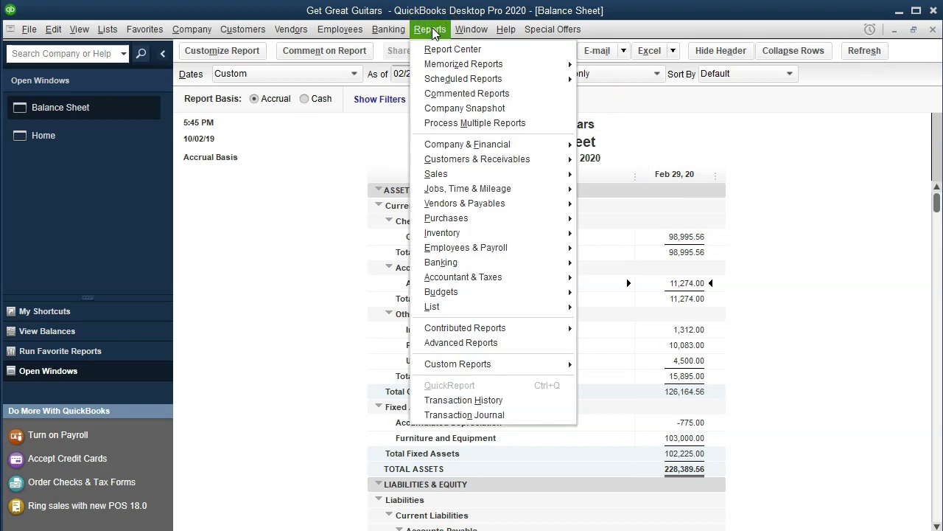
pyautogui.moveTo(501, 159)
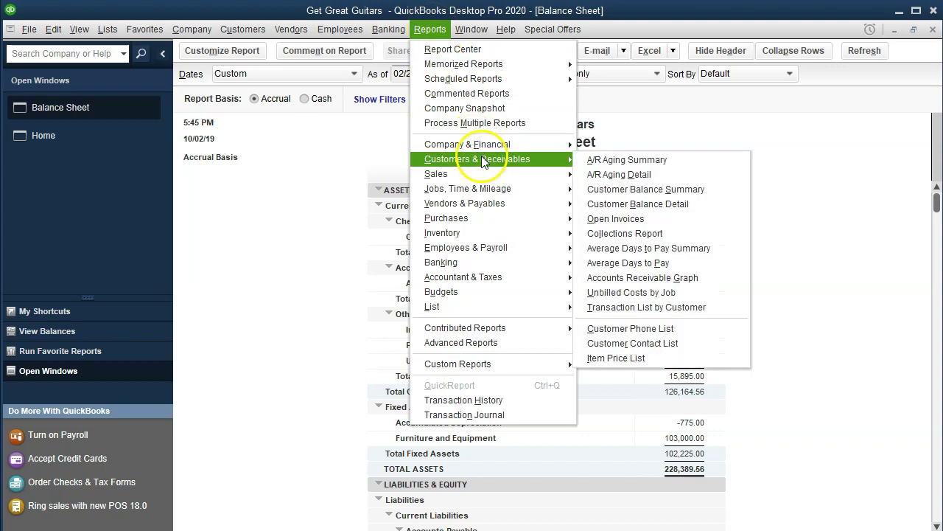
pyautogui.click(695, 190)
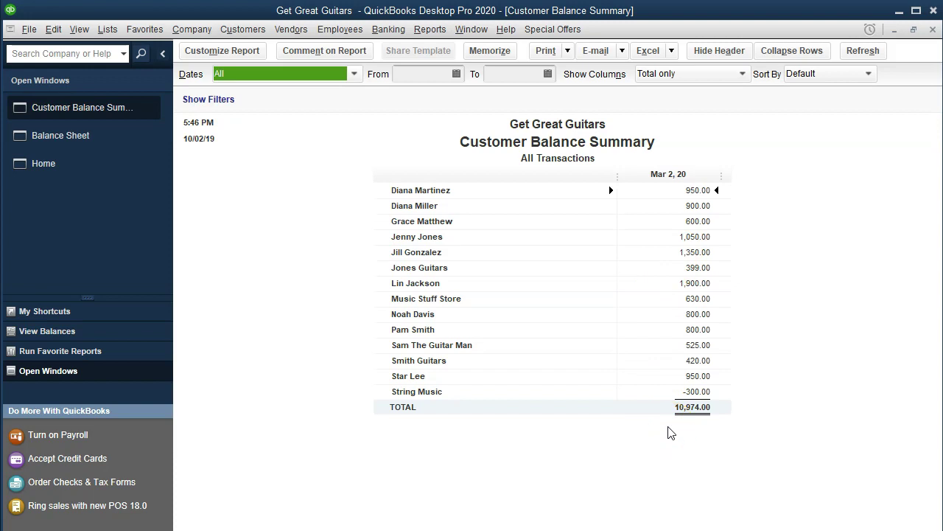
pyautogui.press('Tab')
pyautogui.write('02/29/2020')
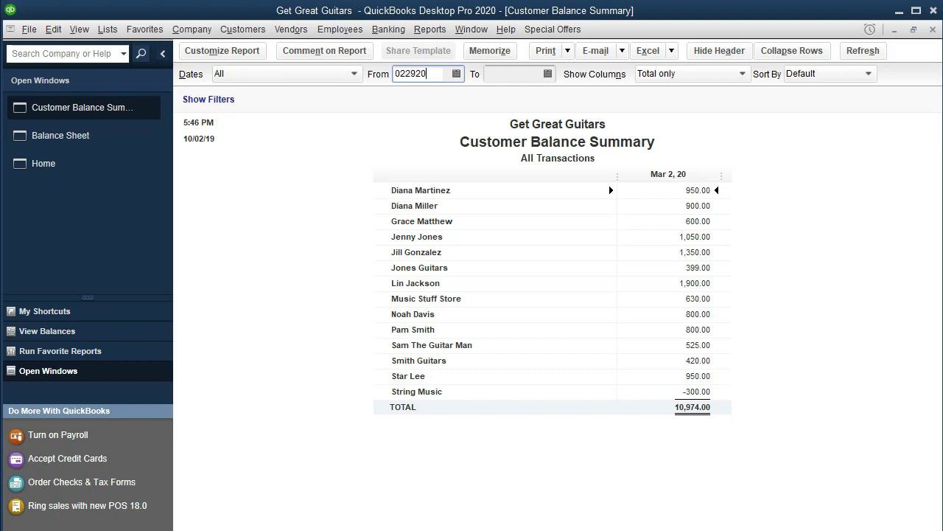
pyautogui.press('Tab')
pyautogui.write('02/29/20')
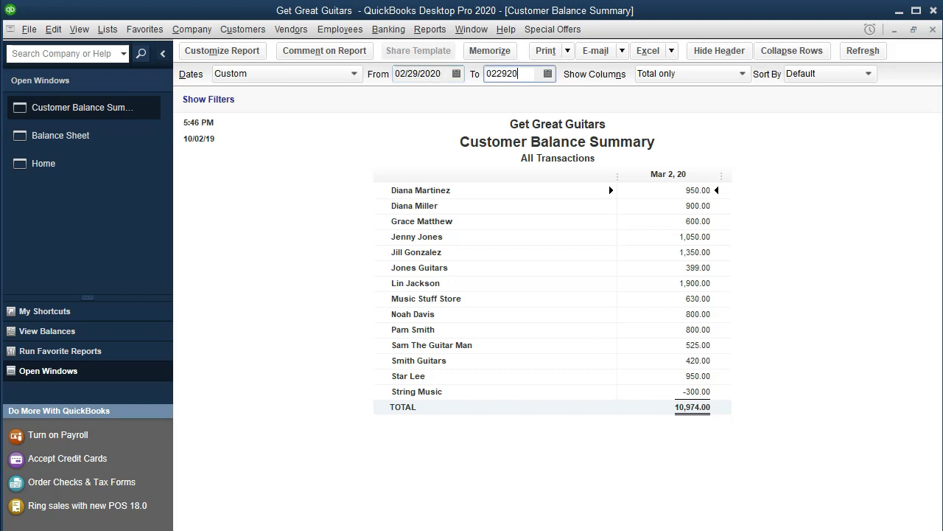
pyautogui.press('Tab')
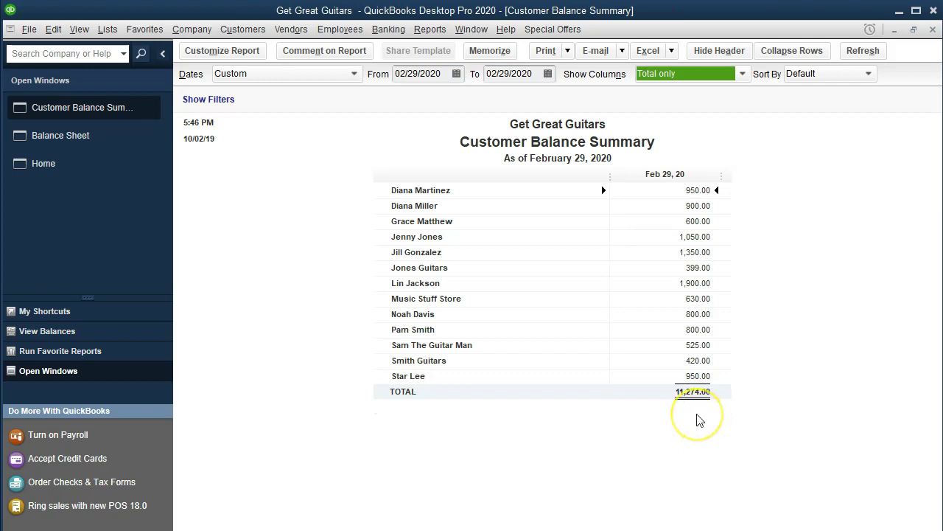
pyautogui.click(111, 135)
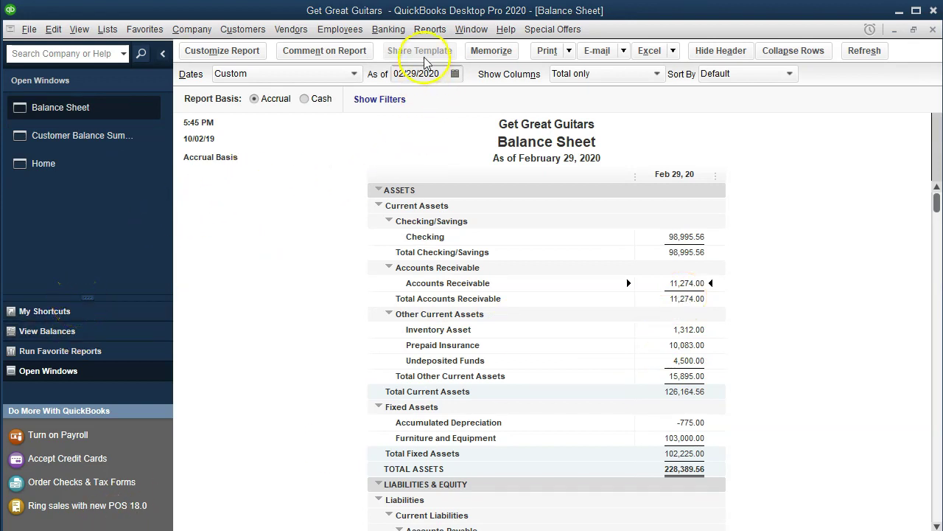
# Open the Report Center, maximize it and display the Customers & Receivables reports.
pyautogui.click(430, 30)
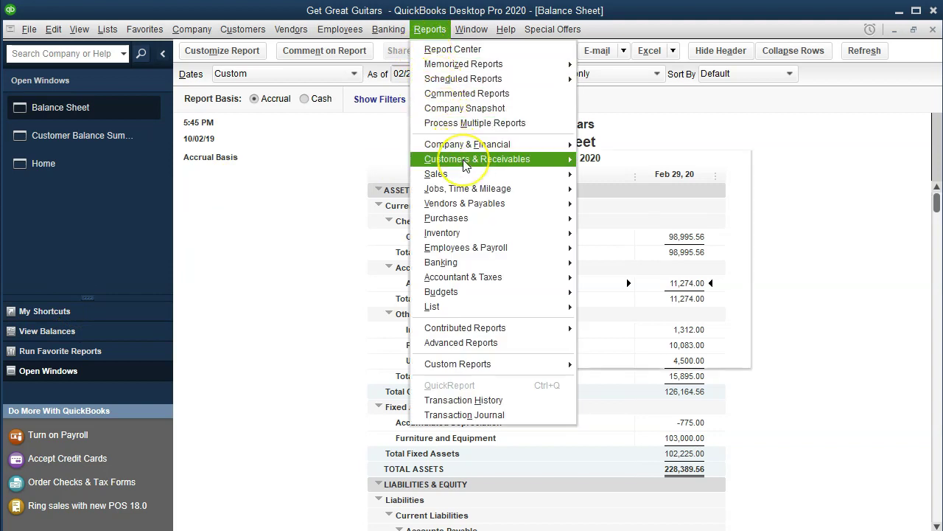
pyautogui.moveTo(464, 164)
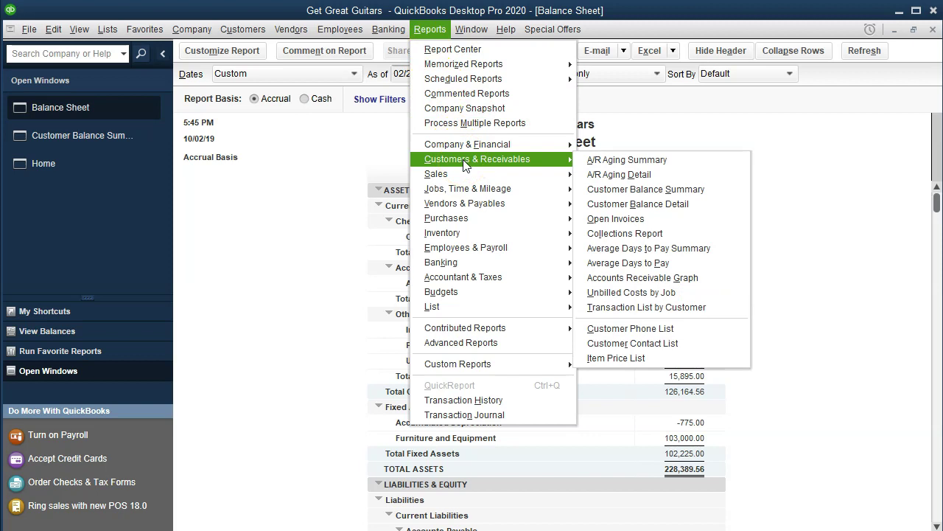
pyautogui.click(494, 50)
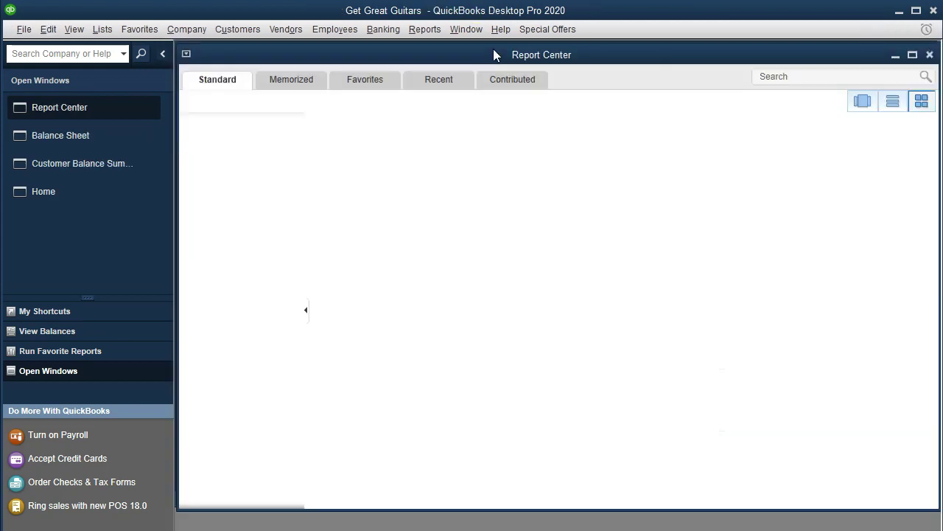
pyautogui.click(243, 100)
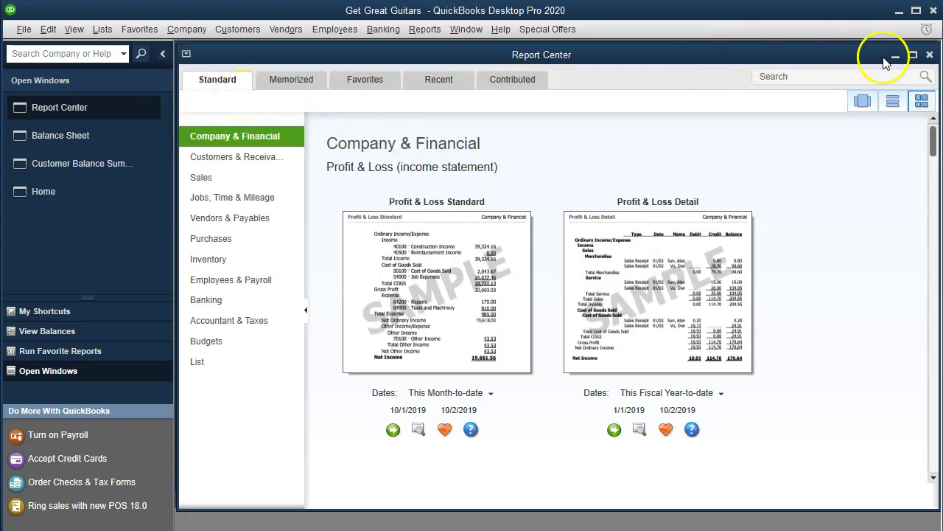
pyautogui.click(912, 56)
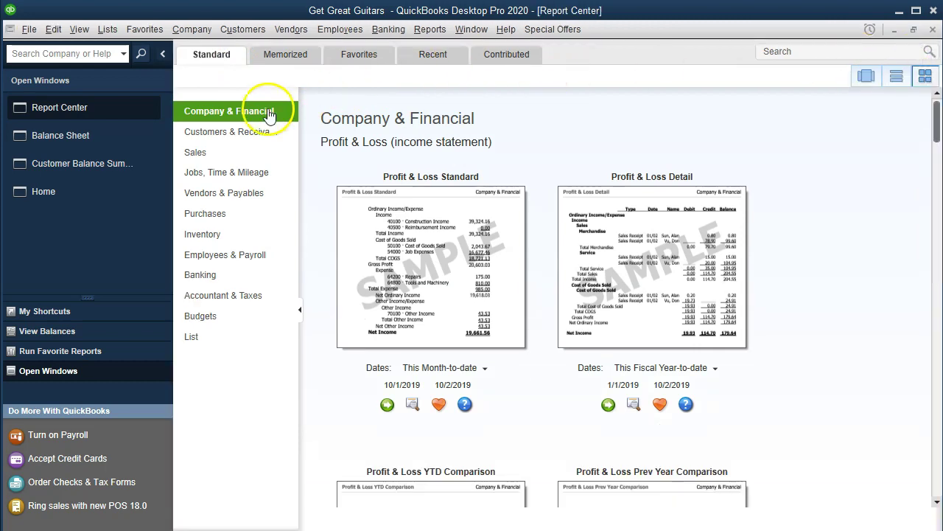
pyautogui.click(256, 145)
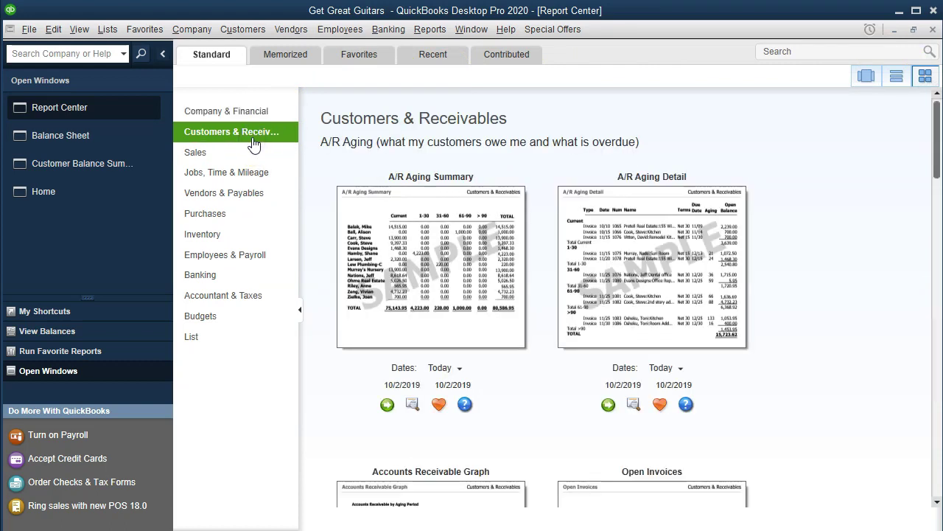
# Find the Accounts Receivable Graph among the Customers & Receivables reports and run it.
pyautogui.scroll(-1, 785, 301)
pyautogui.scroll(-4, 785, 300)
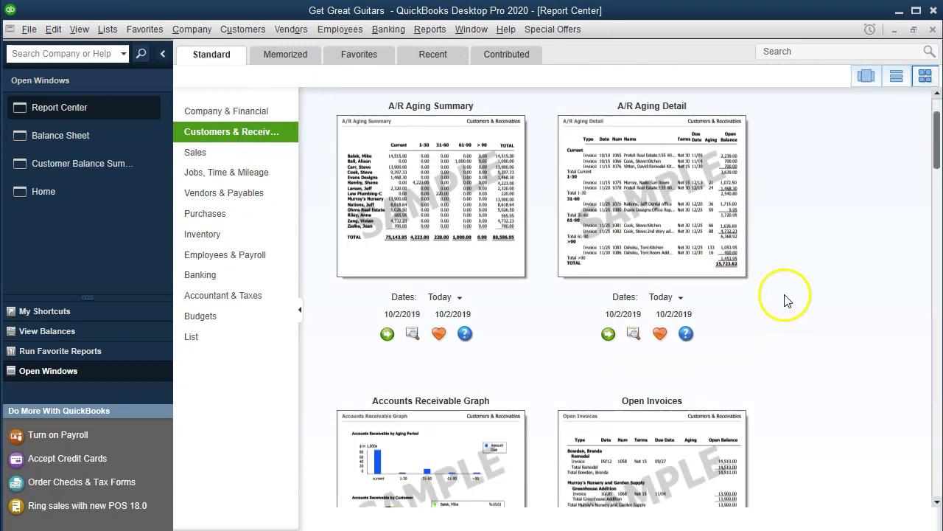
pyautogui.scroll(-2, 785, 301)
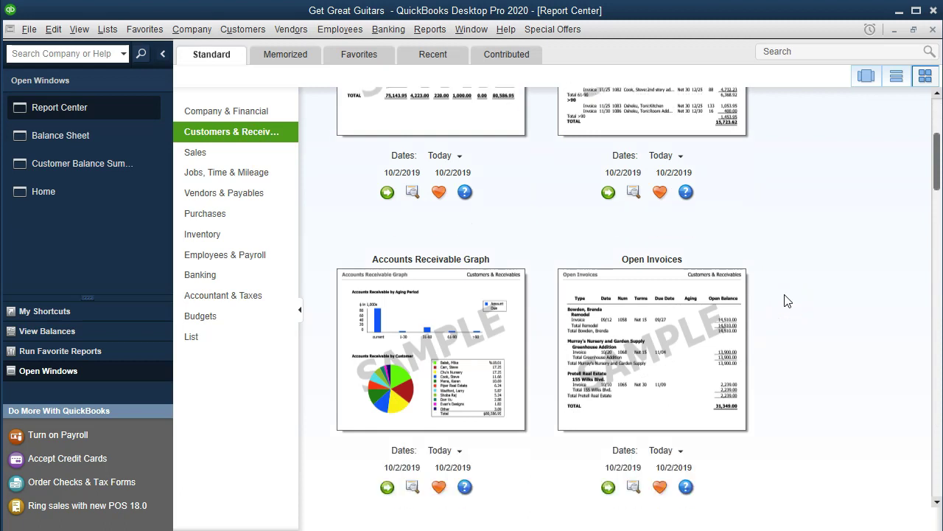
pyautogui.click(389, 313)
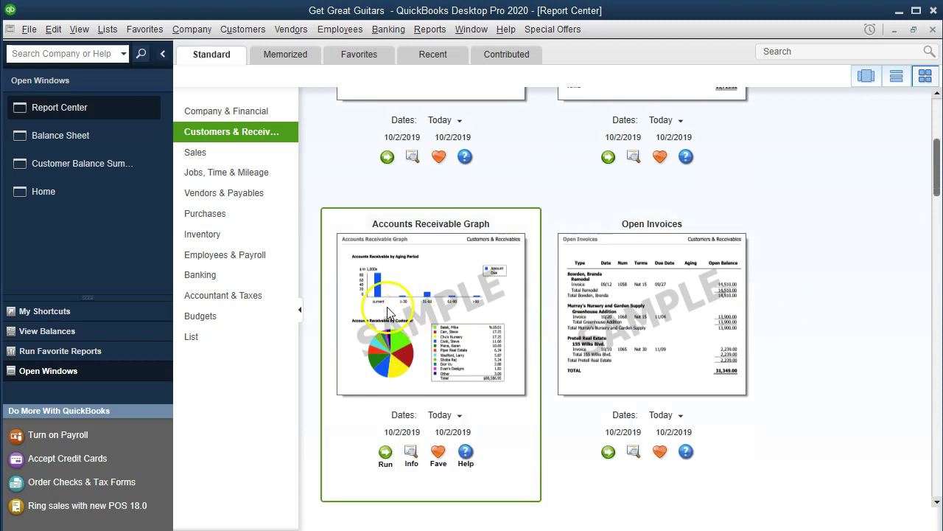
pyautogui.scroll(7, 389, 447)
pyautogui.scroll(-5, 389, 451)
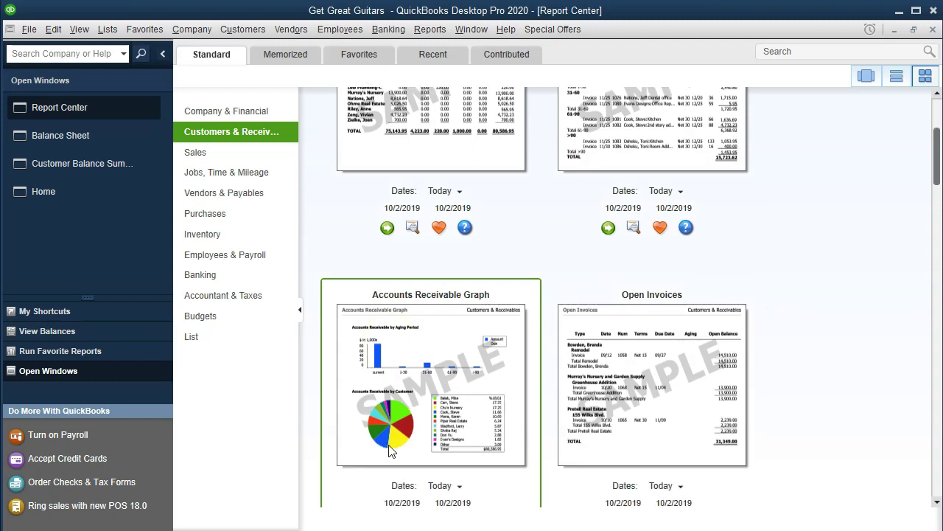
pyautogui.scroll(-2, 391, 452)
pyautogui.click(386, 454)
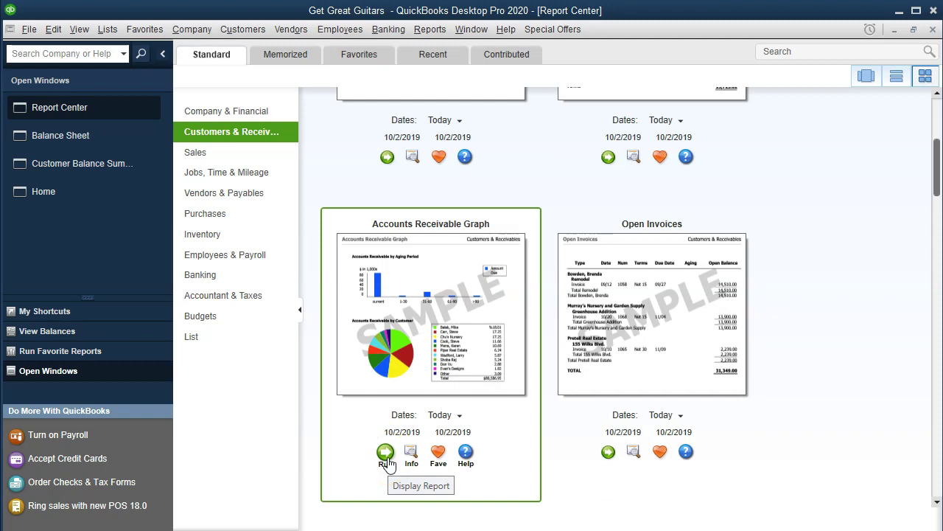
pyautogui.click(385, 453)
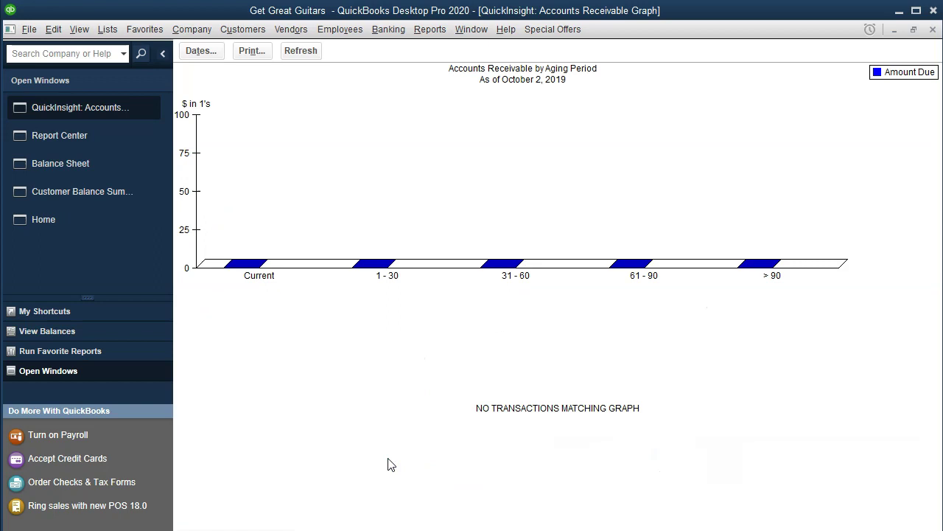
# Set the Accounts Receivable Graph to show aging as of 02/29/2020.
pyautogui.click(202, 53)
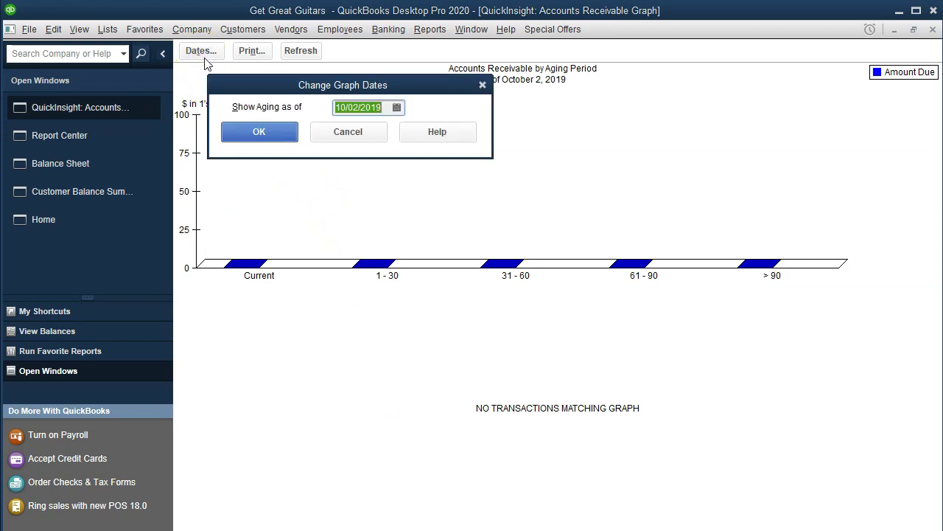
pyautogui.write('022920')
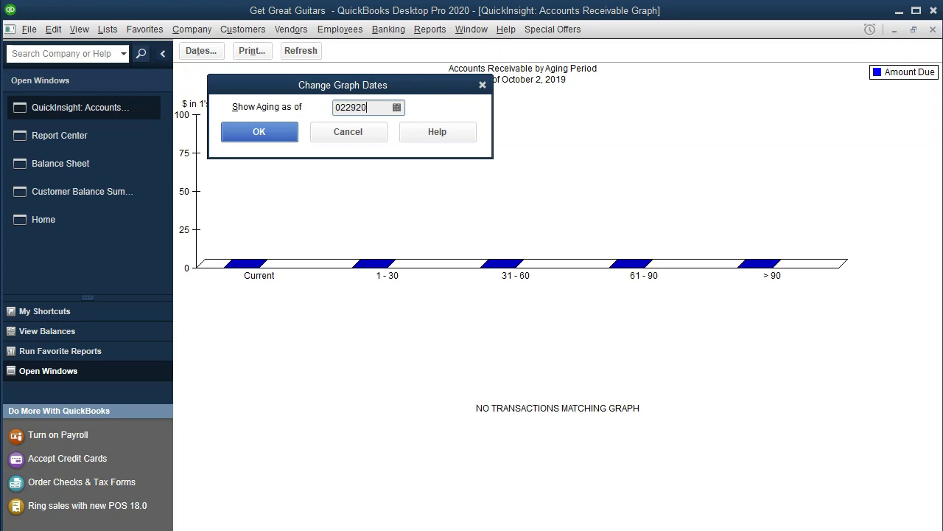
pyautogui.press('Tab')
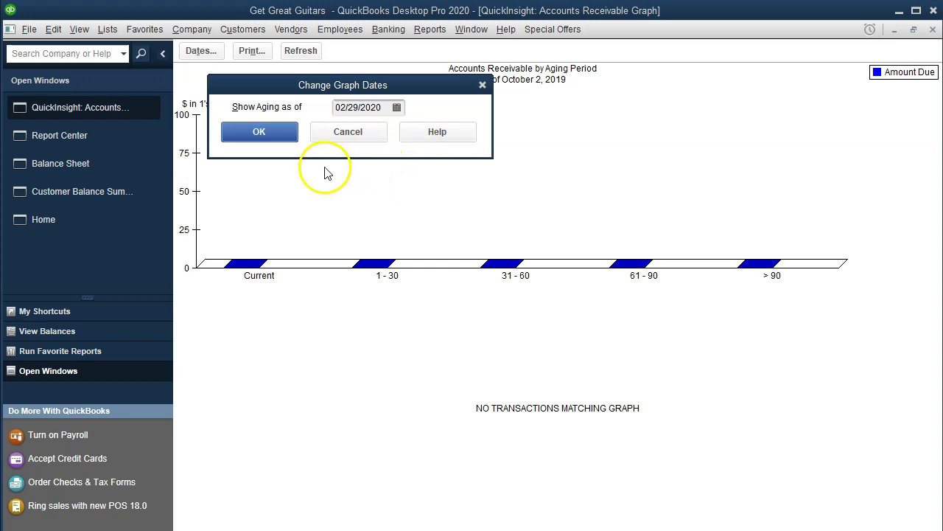
pyautogui.click(279, 135)
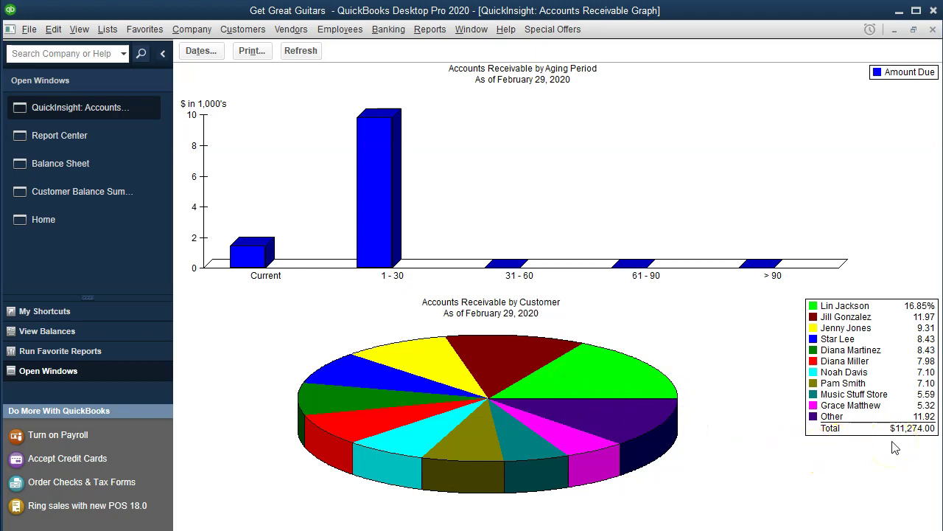
# Compare the accounts receivable total across the Balance Sheet, the Accounts Receivable Graph and the Customer Balance Summary.
pyautogui.click(111, 170)
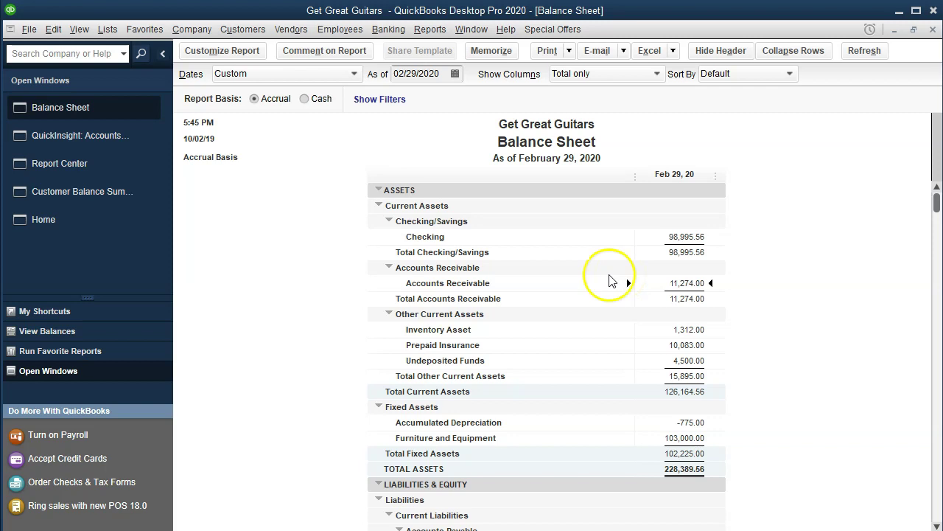
pyautogui.click(77, 135)
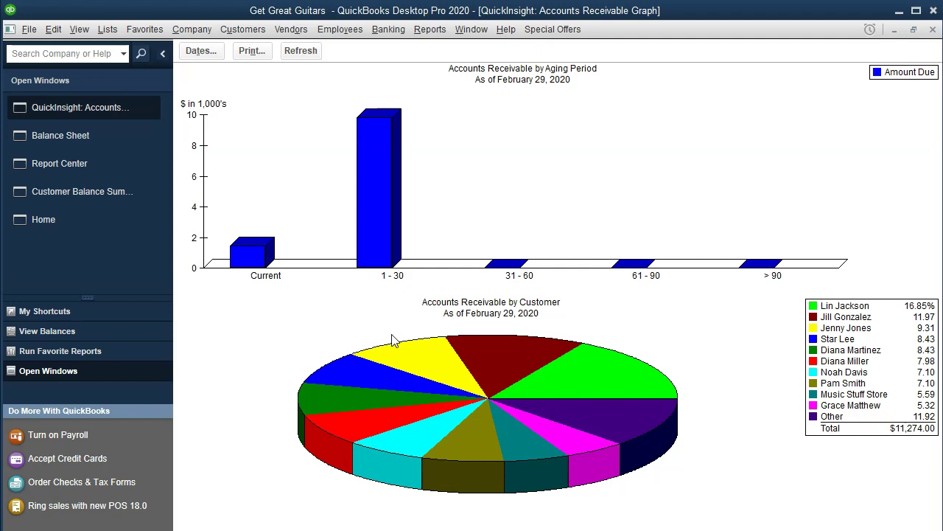
pyautogui.click(121, 198)
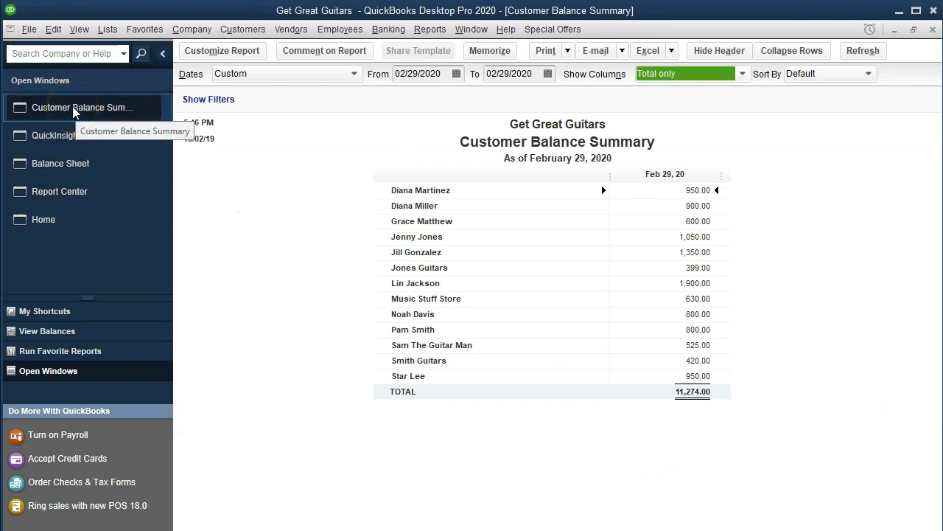
pyautogui.click(86, 134)
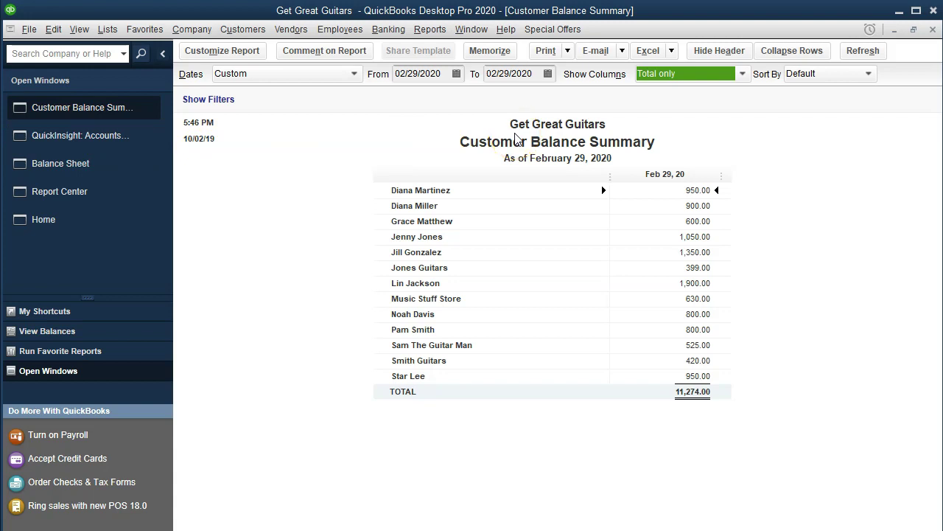
# Export the Customer Balance Summary to Excel as a new worksheet in the existing workbook Financial Reports 2020.xlsx.
pyautogui.click(672, 51)
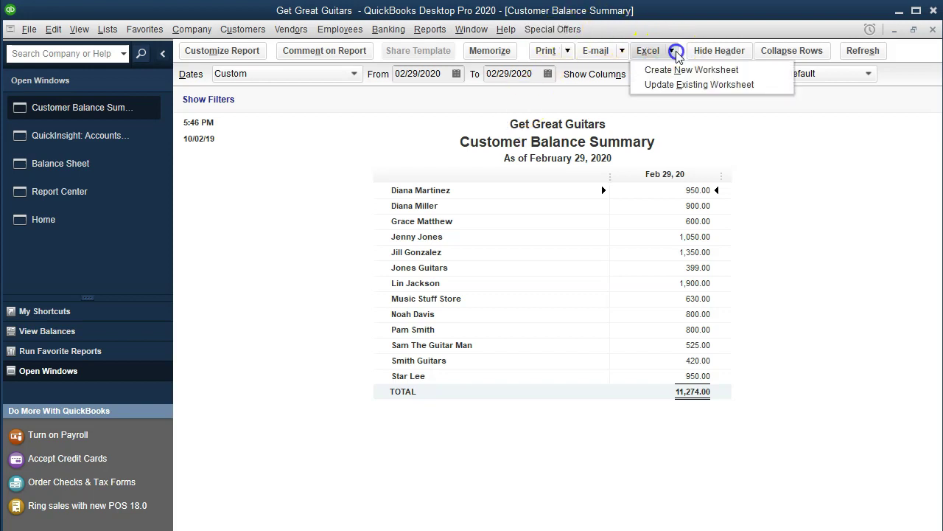
pyautogui.click(712, 71)
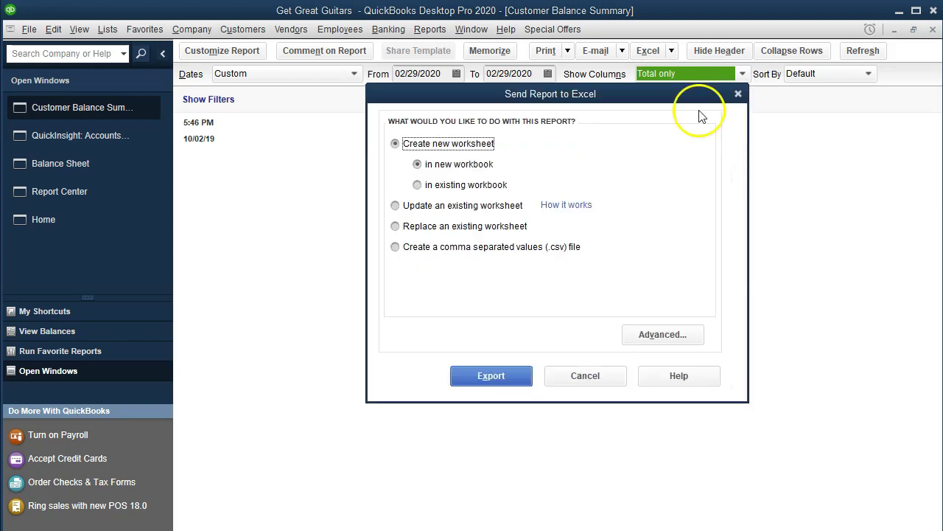
pyautogui.click(488, 188)
pyautogui.click(646, 234)
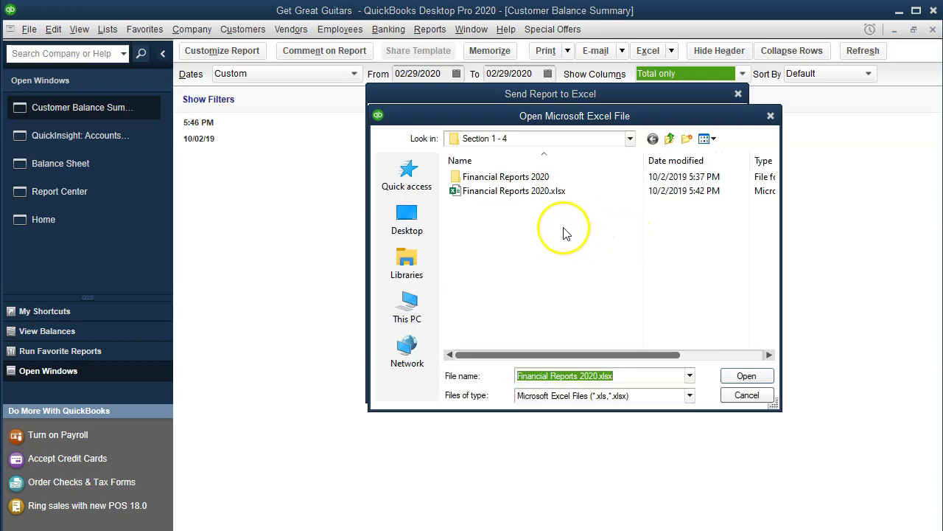
pyautogui.click(491, 198)
pyautogui.doubleClick(491, 197)
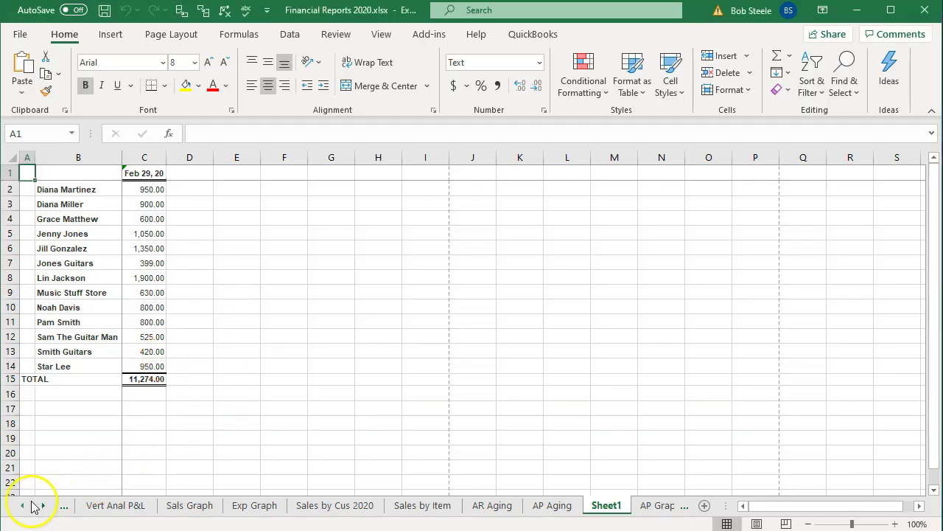
# Delete the QuickBooks Desktop Export Tips sheet from the Financial Reports 2020 workbook.
pyautogui.click(23, 507)
pyautogui.click(23, 508)
pyautogui.click(24, 507)
pyautogui.click(135, 507)
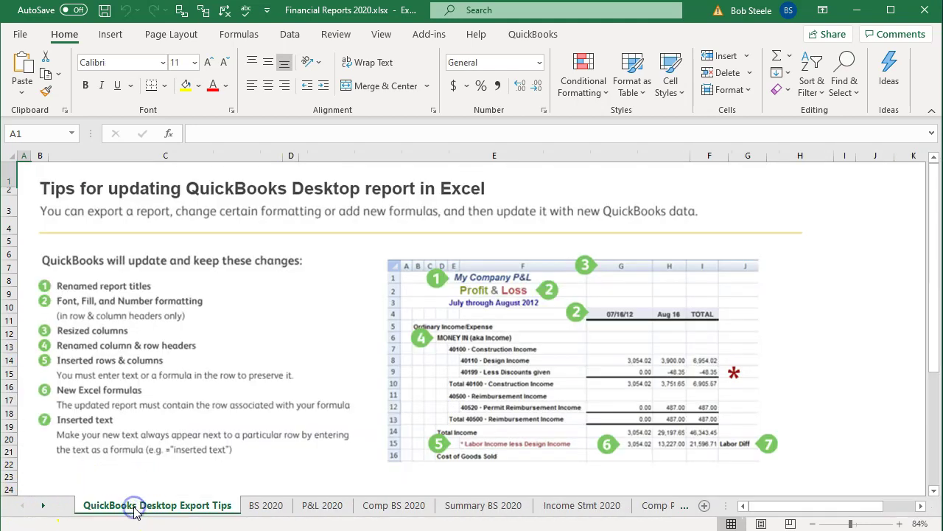
pyautogui.rightClick(135, 508)
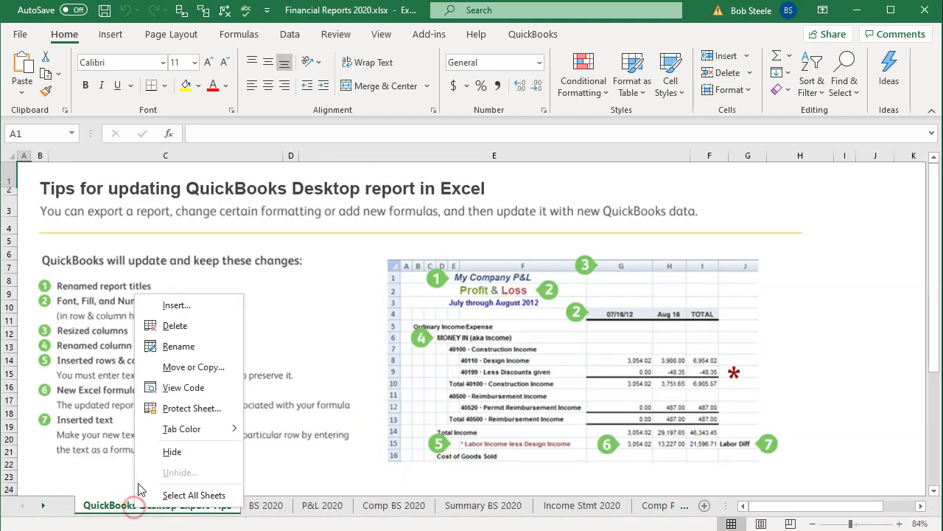
pyautogui.click(172, 328)
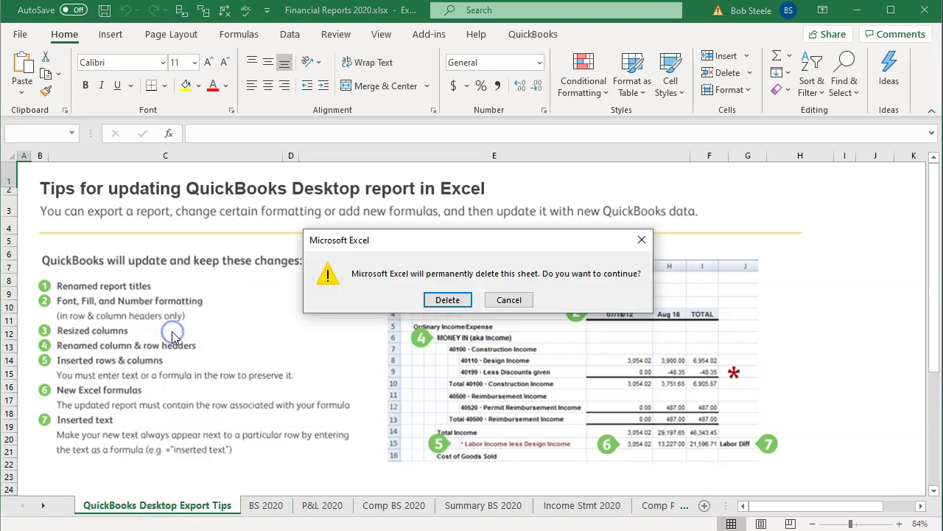
pyautogui.click(447, 299)
# Move the exported Sheet1 behind the AP Graph sheet at the end of the workbook.
pyautogui.click(45, 506)
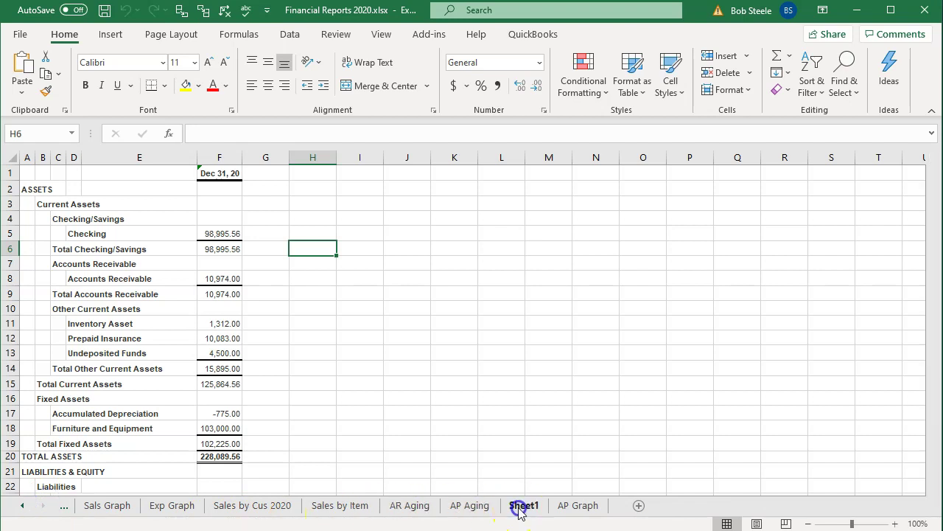
pyautogui.click(522, 506)
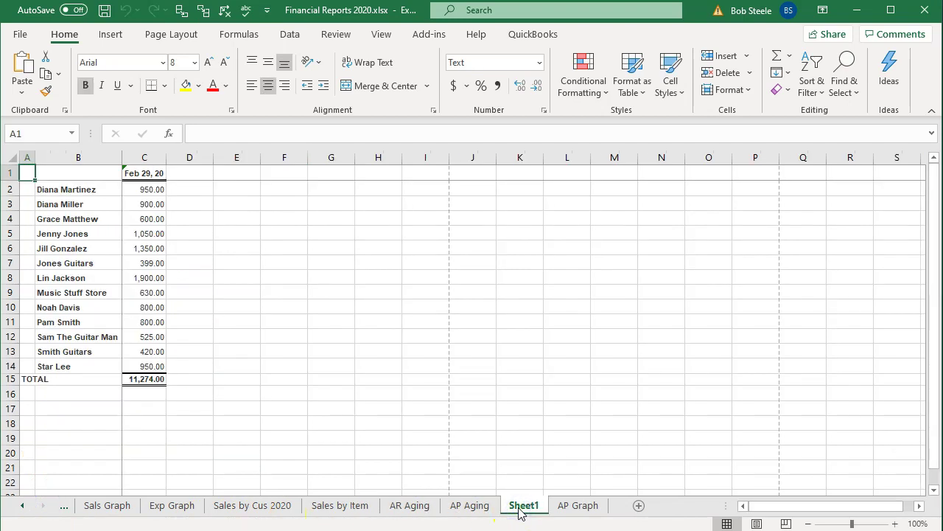
pyautogui.moveTo(574, 507); pyautogui.dragTo(612, 505)
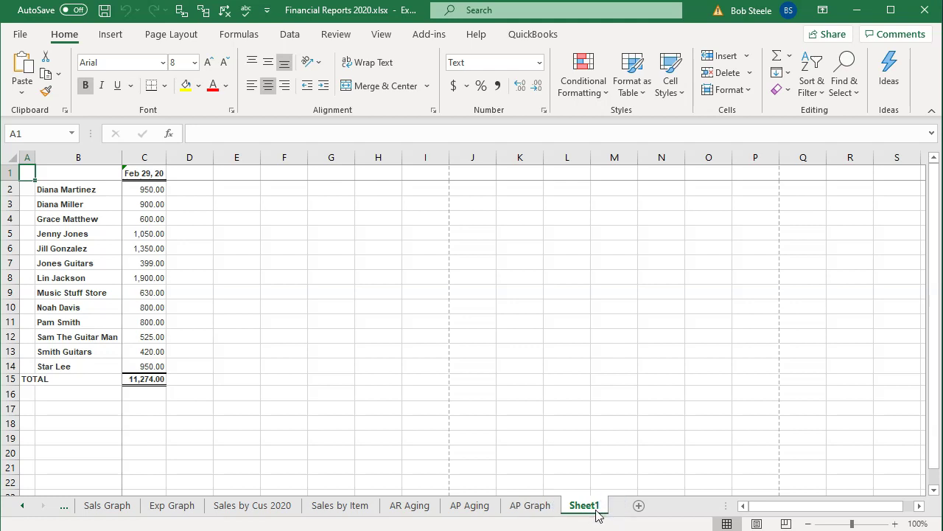
# Show Sheet1 in Page Layout view, accepting that its panes are unfrozen, and remove the window split.
pyautogui.click(757, 523)
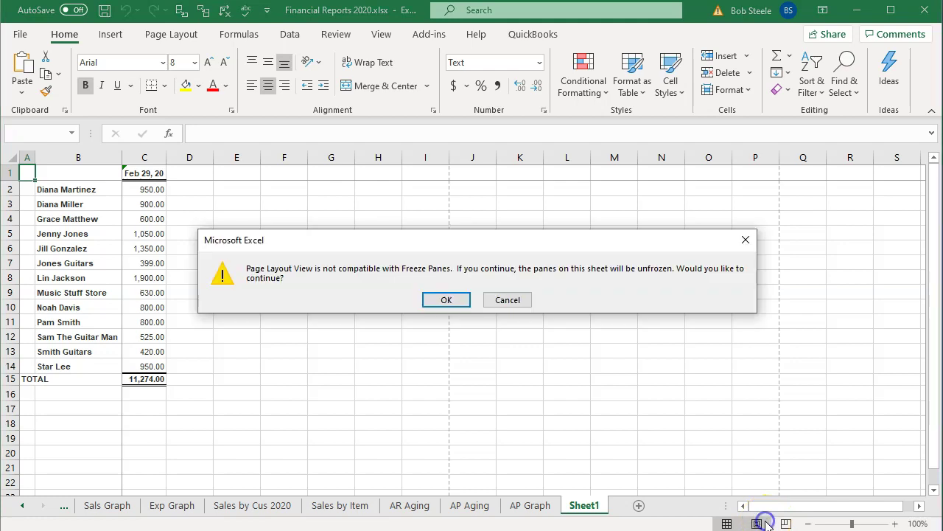
pyautogui.click(455, 302)
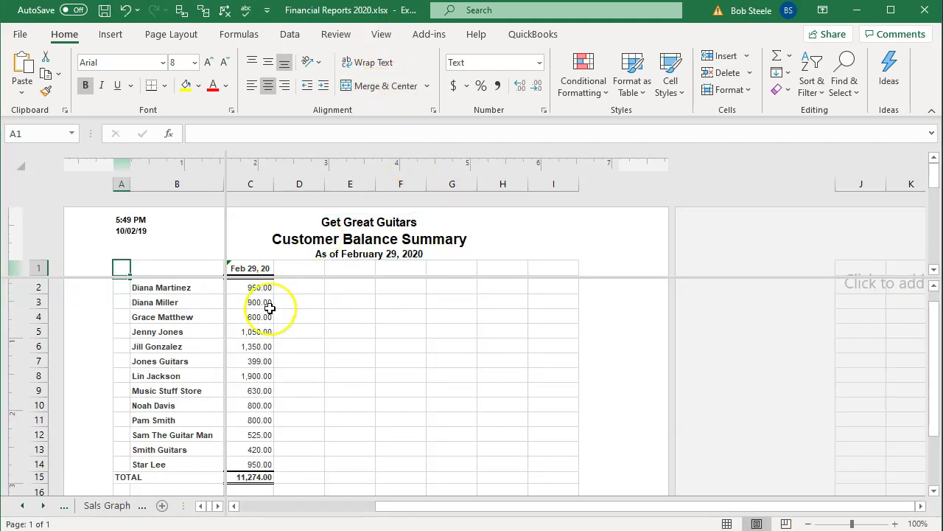
pyautogui.click(378, 37)
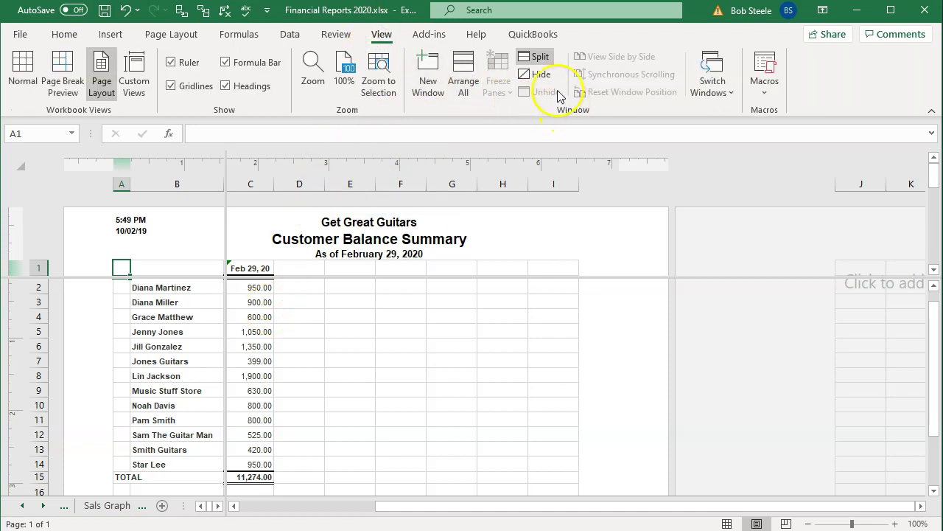
pyautogui.click(536, 56)
pyautogui.click(536, 57)
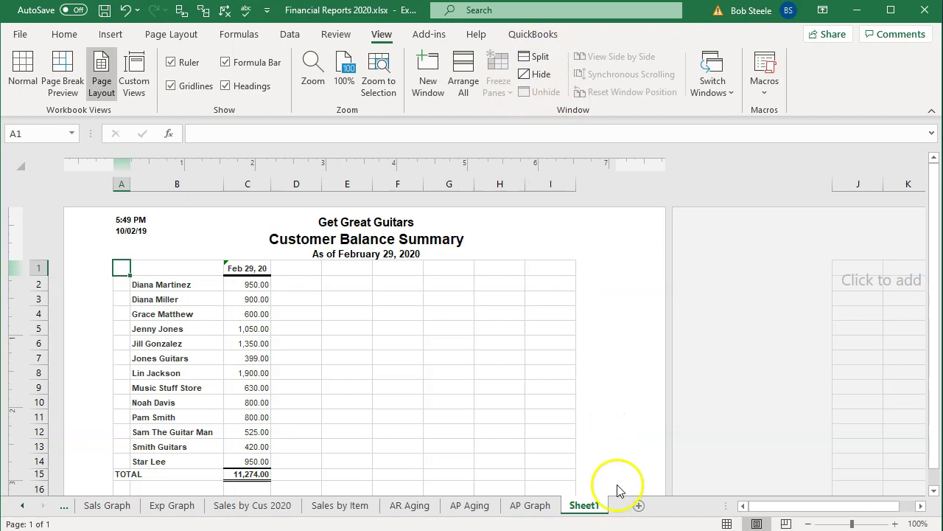
# Rename Sheet1 as AR Graph.
pyautogui.doubleClick(586, 506)
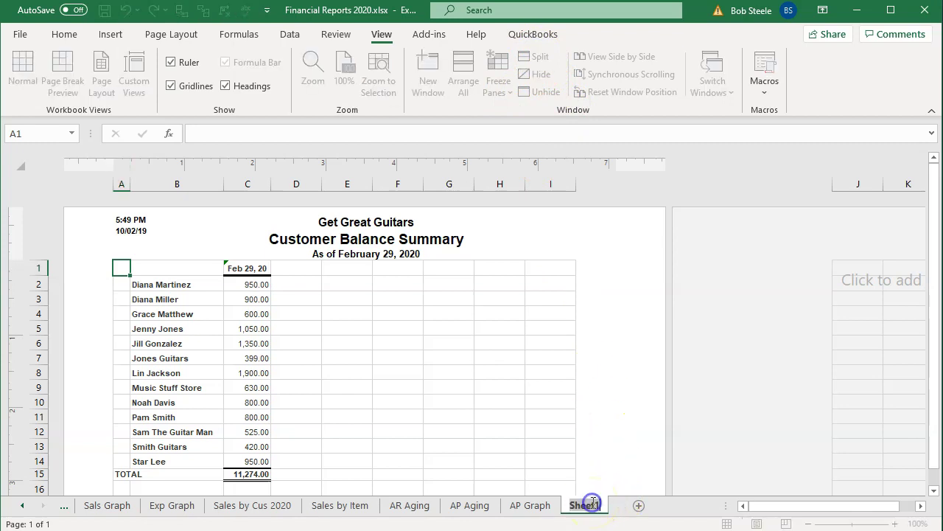
pyautogui.write('AR Graph')
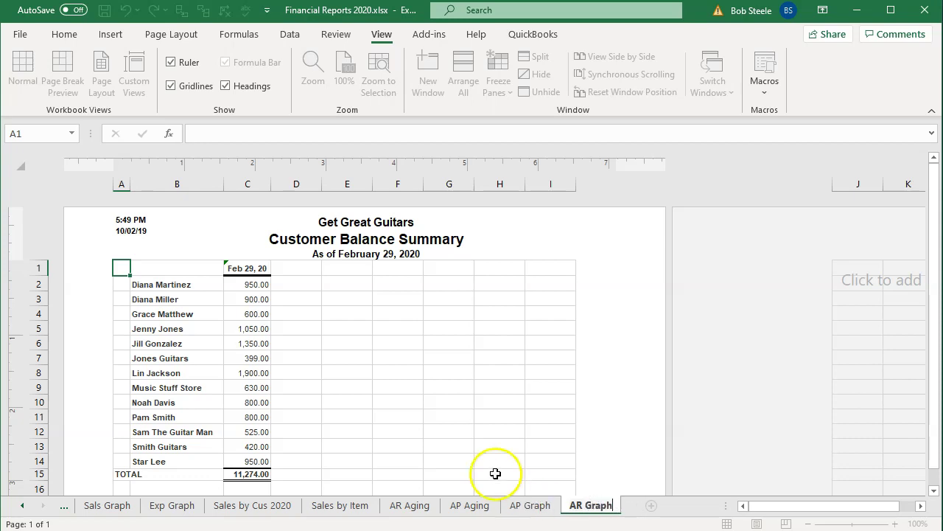
pyautogui.click(476, 445)
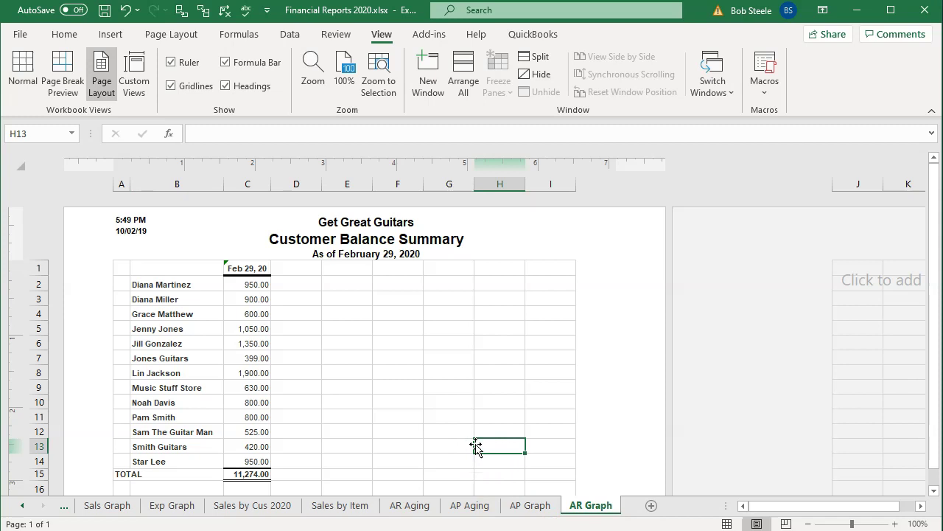
# Replace the center page header of the customer balance sheet with the text AR Graph.
pyautogui.click(371, 240)
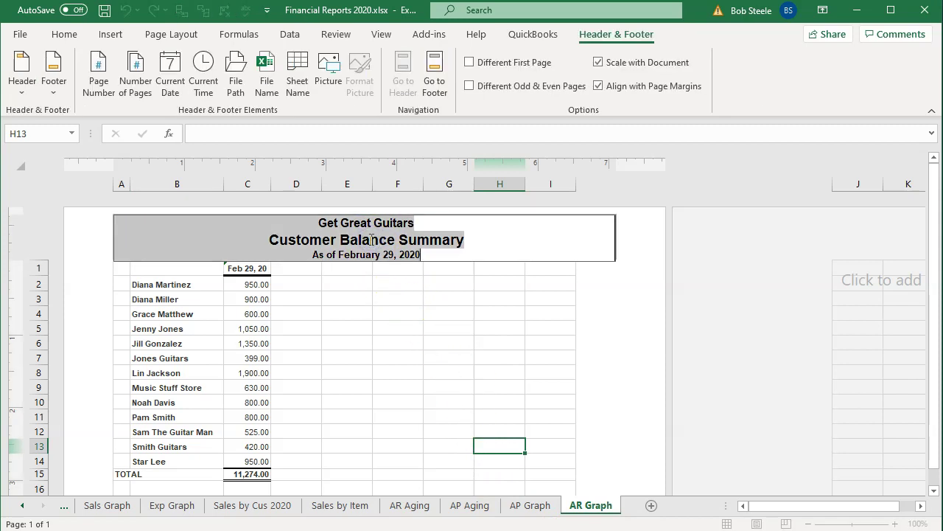
pyautogui.write('AR Graph')
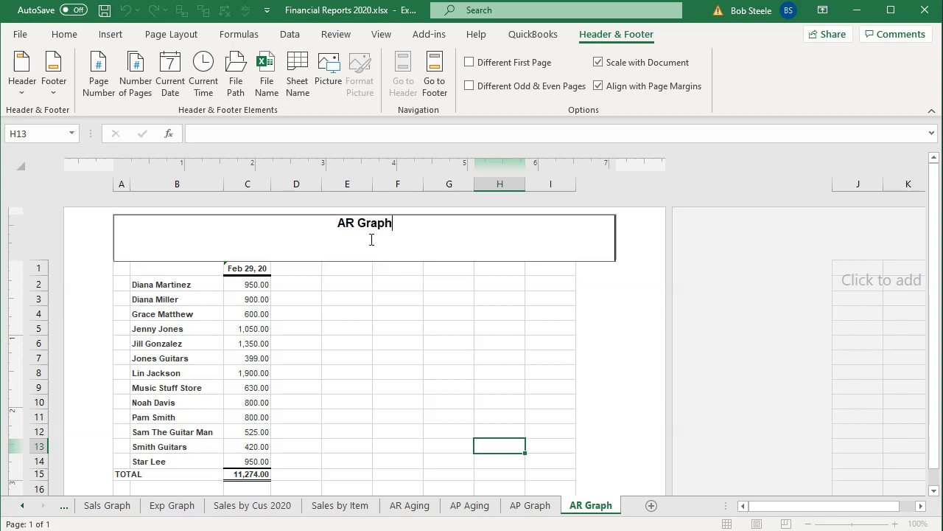
pyautogui.click(334, 355)
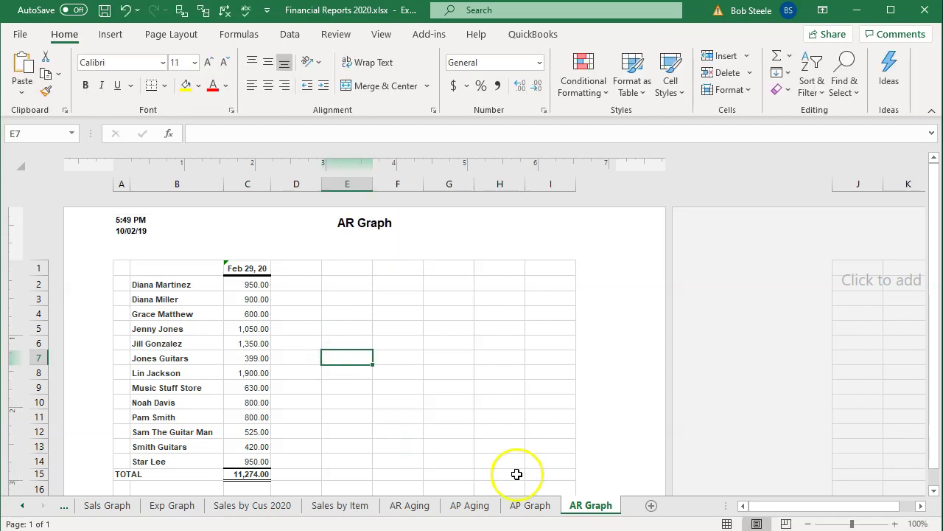
# Check the AP Graph sheet as a reference and return the AR Graph sheet to Normal view.
pyautogui.click(530, 509)
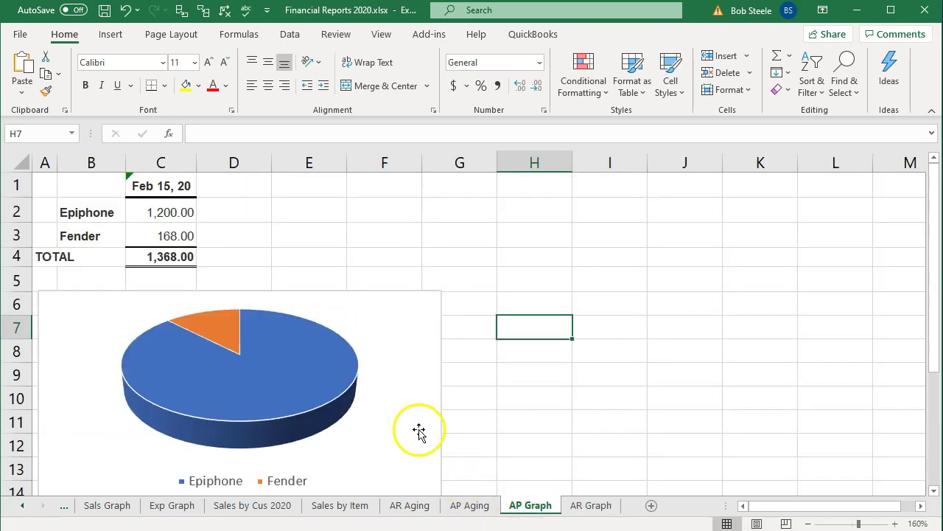
pyautogui.click(590, 505)
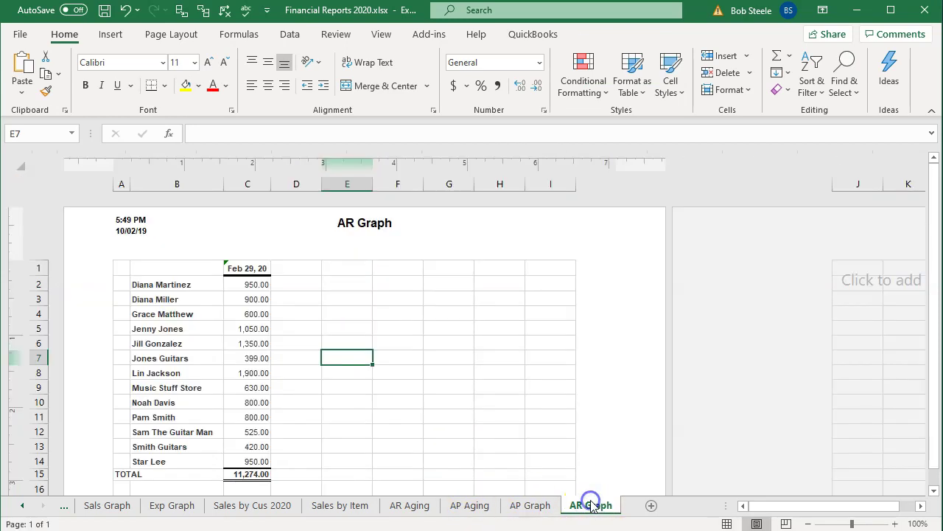
pyautogui.click(727, 523)
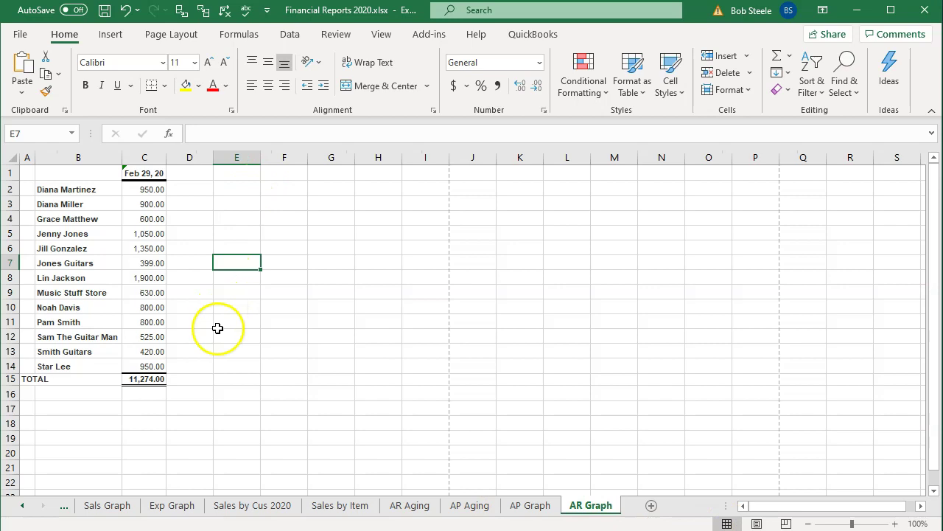
# Insert a 3-D pie chart from the customer names and balances in B2:C14 and delete its chart title.
pyautogui.moveTo(70, 190); pyautogui.dragTo(136, 370)
pyautogui.click(103, 35)
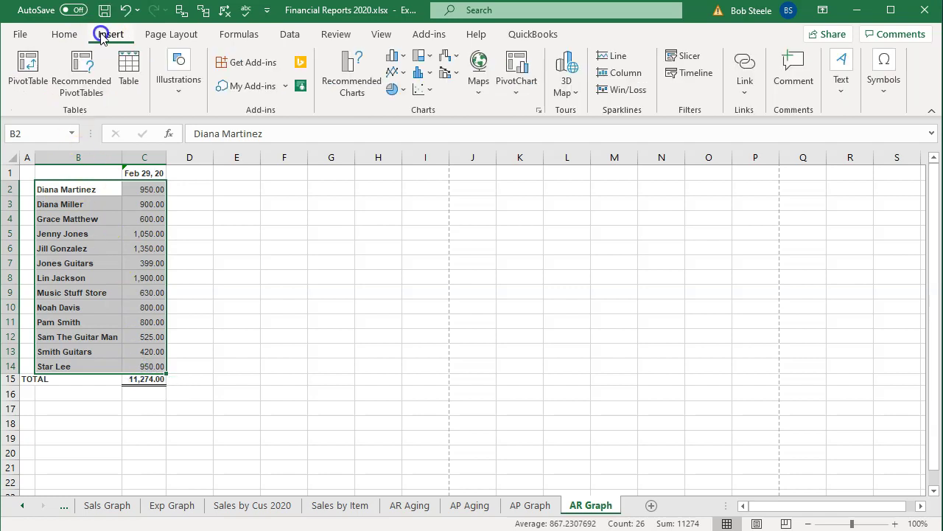
pyautogui.click(396, 89)
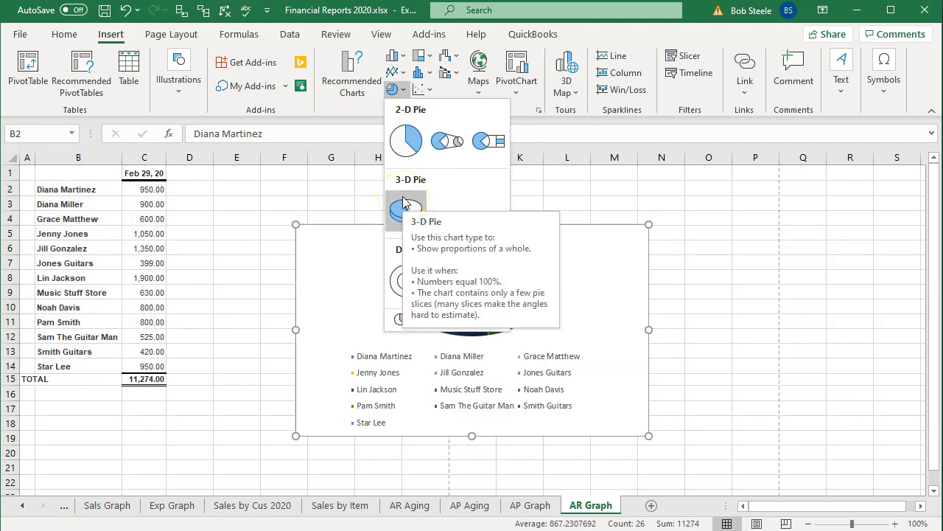
pyautogui.click(404, 206)
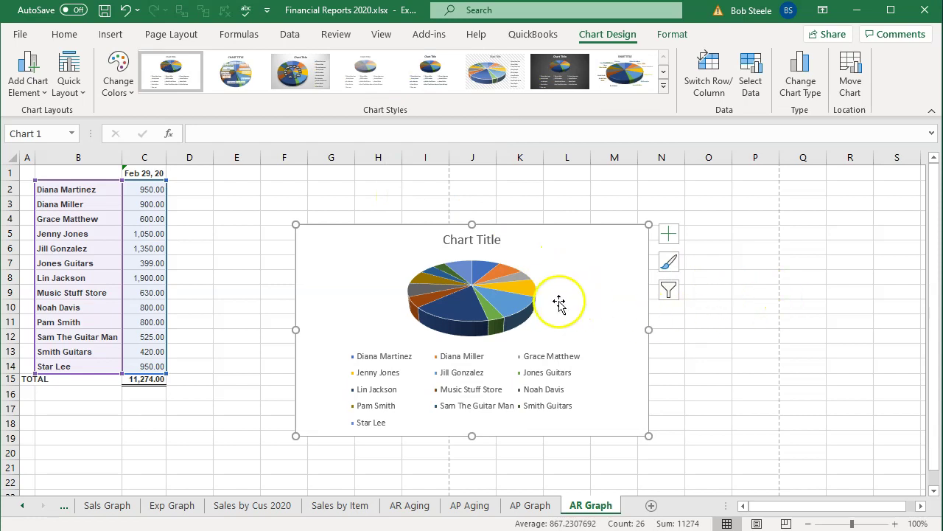
pyautogui.click(466, 236)
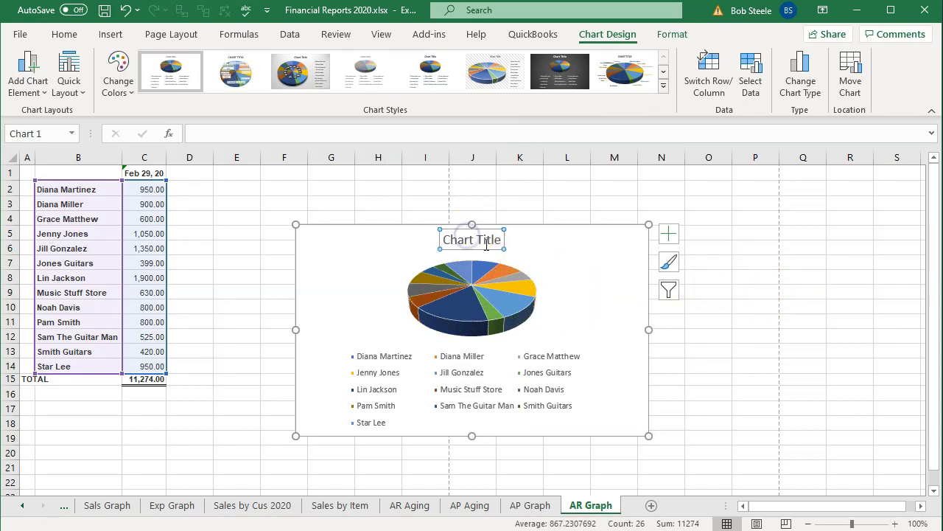
pyautogui.press('Delete')
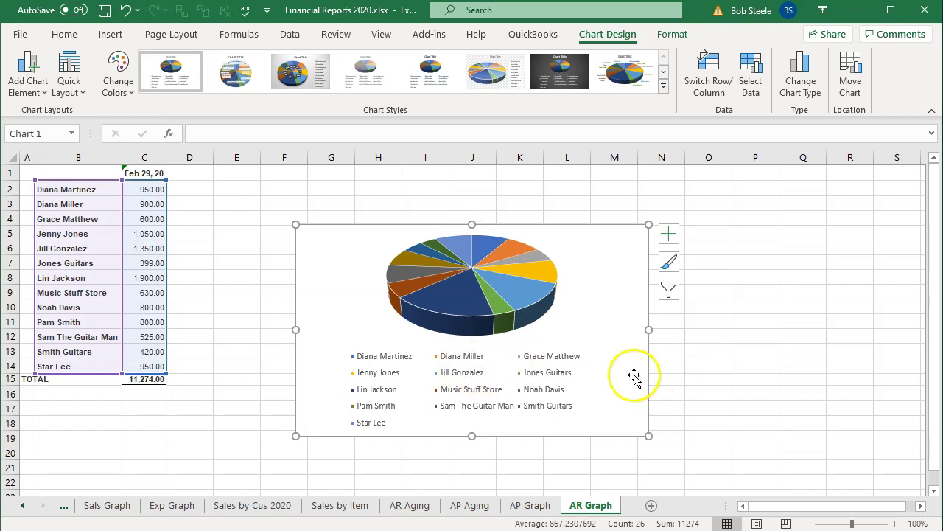
# Try several chart styles on the pie chart and settle on the one with colored name and percentage labels around the pie.
pyautogui.scroll(-1, 699, 364)
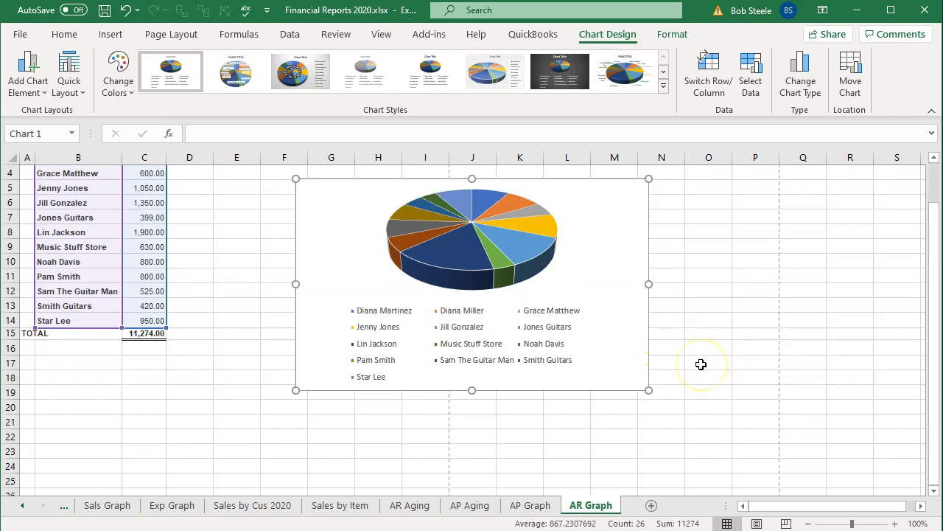
pyautogui.click(624, 74)
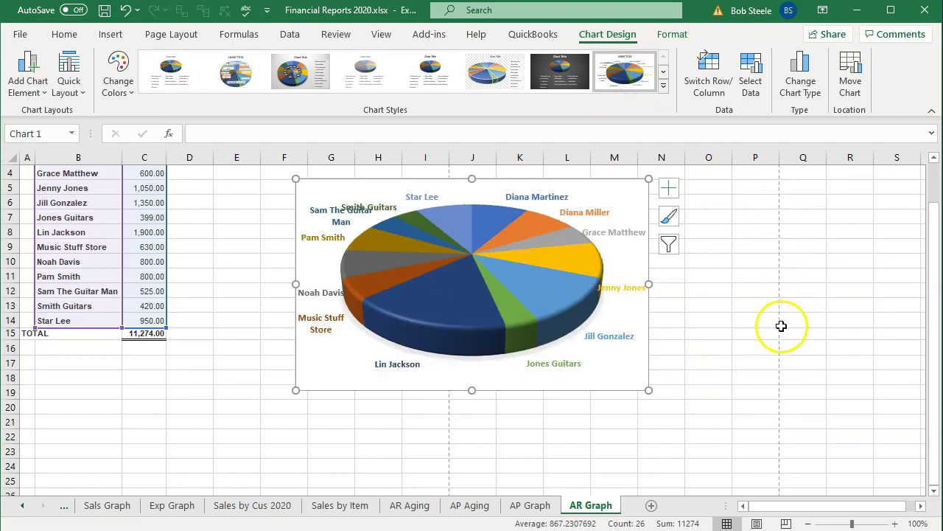
pyautogui.click(309, 79)
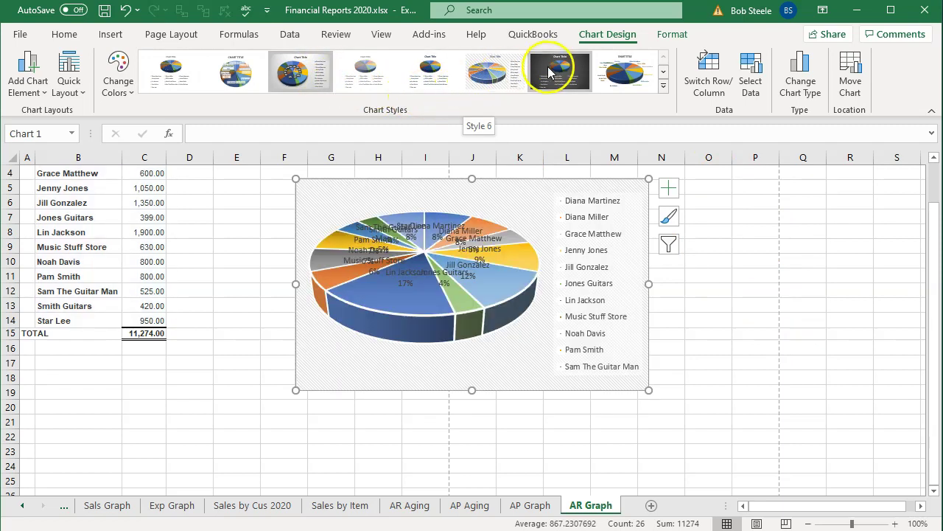
pyautogui.click(491, 74)
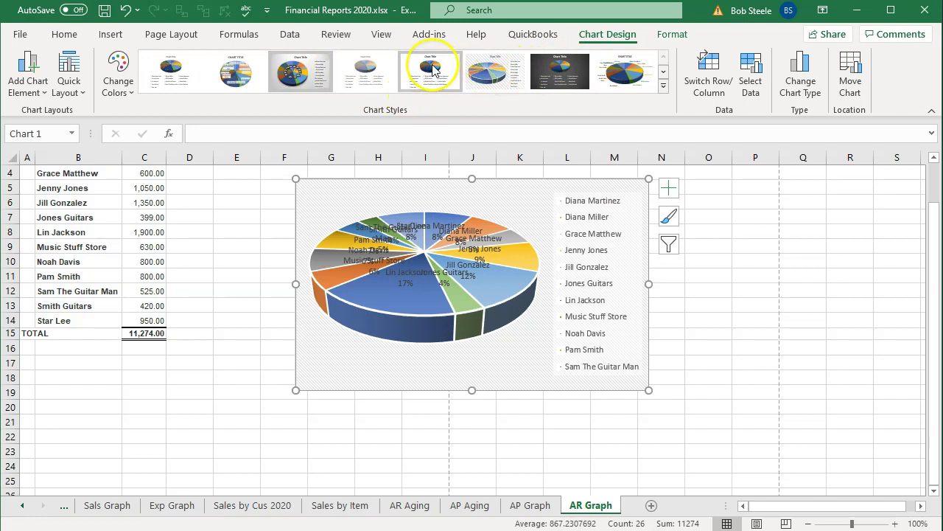
pyautogui.click(173, 70)
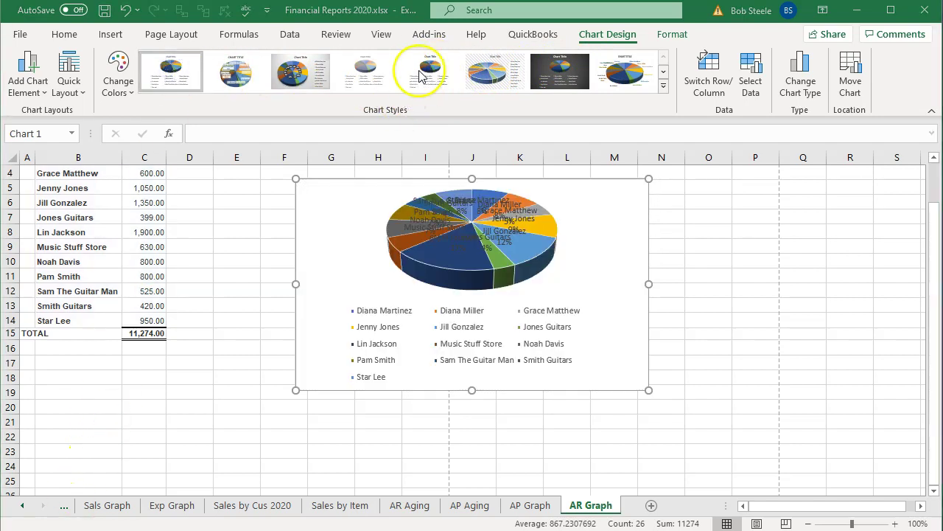
pyautogui.click(623, 70)
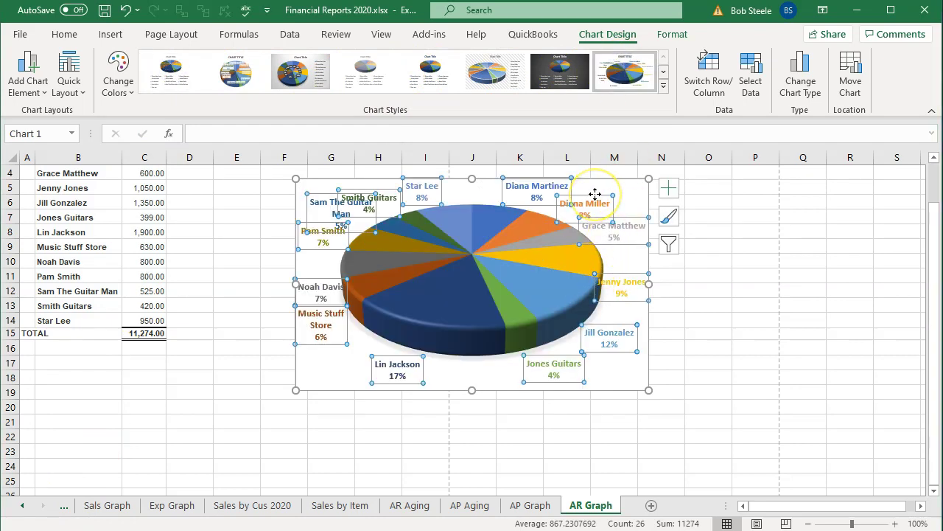
pyautogui.click(708, 287)
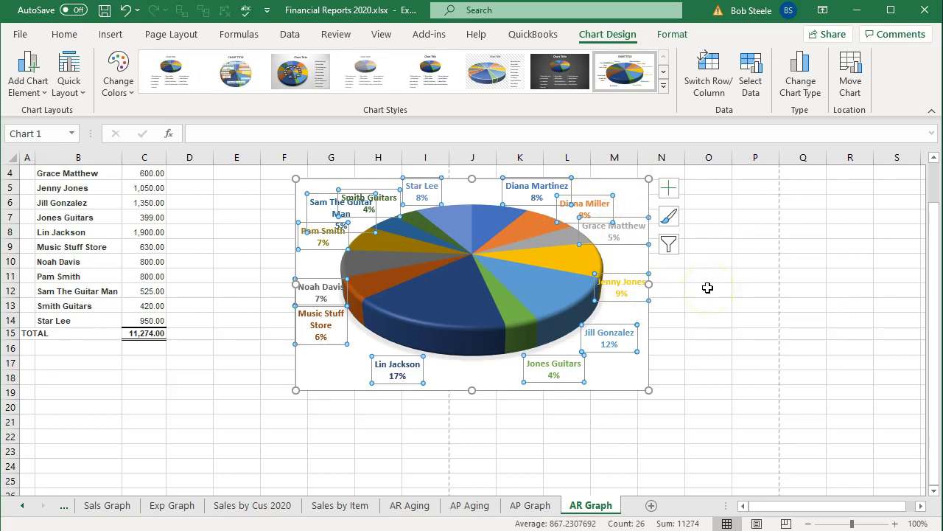
# Move the pie chart below the customer balance table and set the font color of A1:I15 to white to hide the data.
pyautogui.click(760, 402)
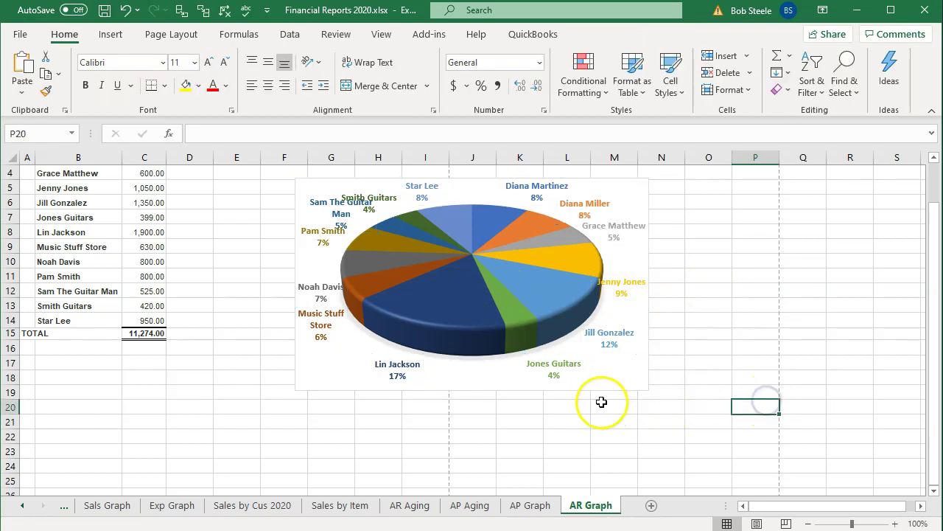
pyautogui.moveTo(597, 391); pyautogui.dragTo(234, 472)
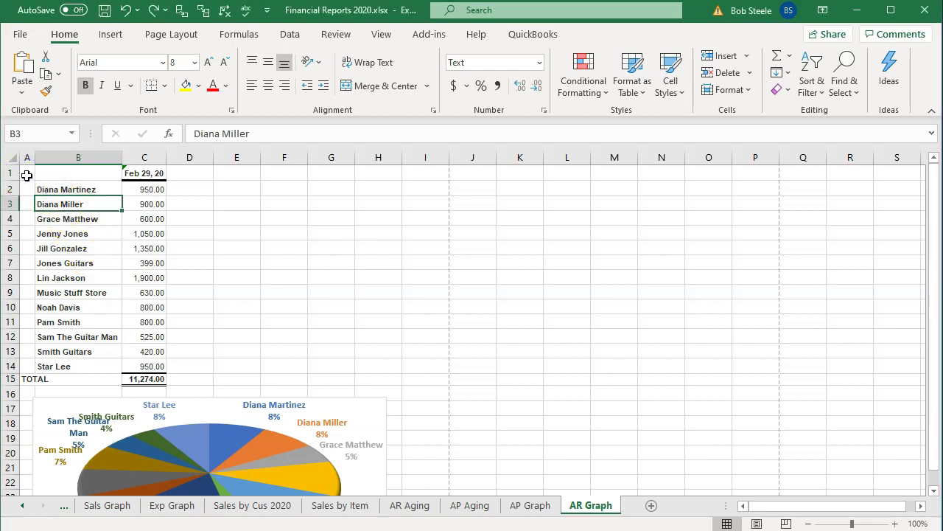
pyautogui.moveTo(27, 176)
pyautogui.mouseDown()
pyautogui.moveTo(396, 349)
pyautogui.moveTo(403, 385)
pyautogui.mouseUp()
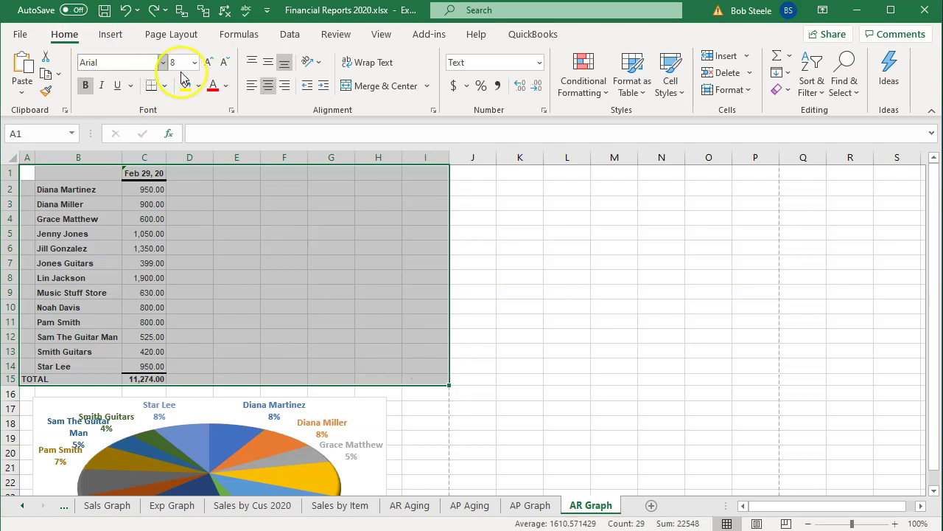
pyautogui.click(226, 87)
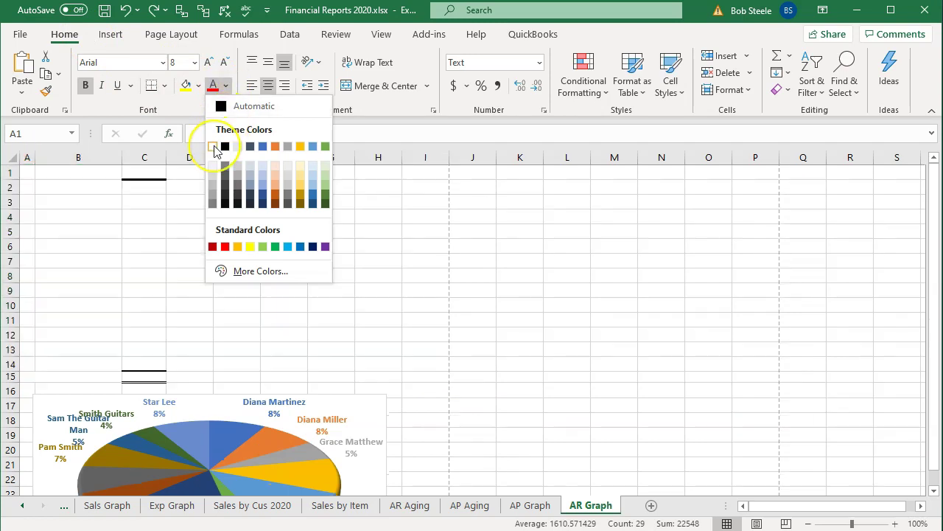
pyautogui.click(214, 148)
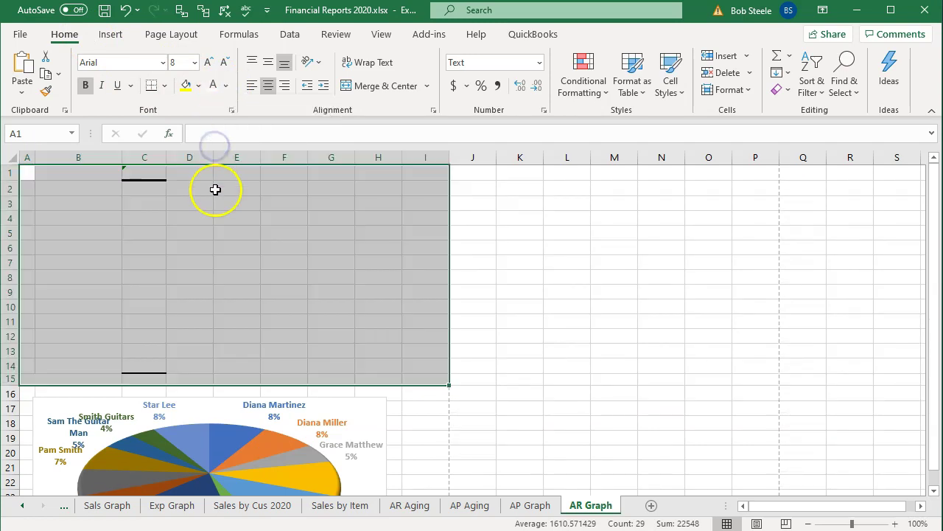
pyautogui.click(213, 210)
pyautogui.click(151, 177)
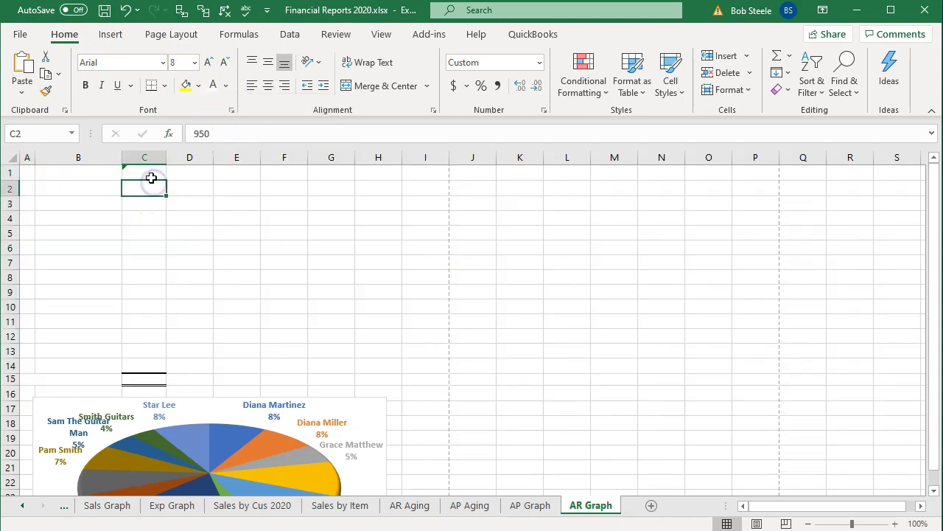
# Delete the date header row above the customer balances and the TOTAL row below them.
pyautogui.click(11, 174)
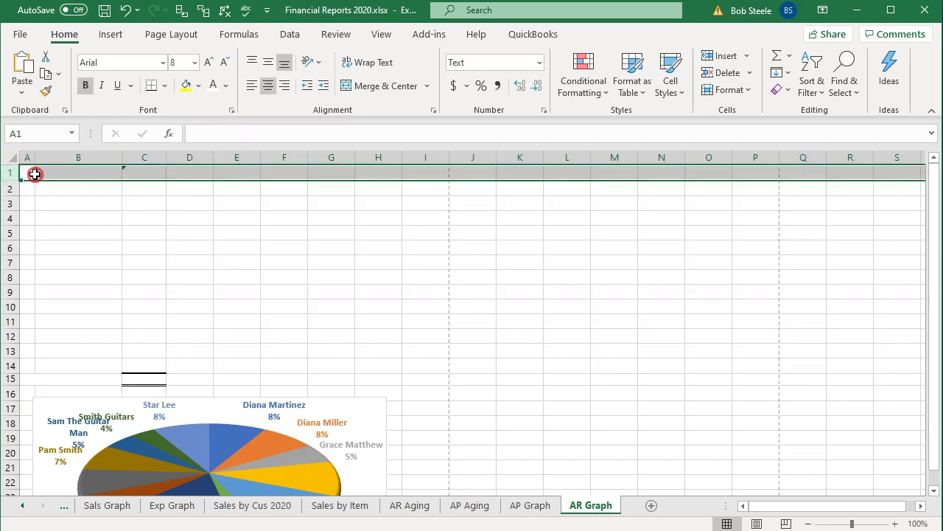
pyautogui.rightClick(56, 172)
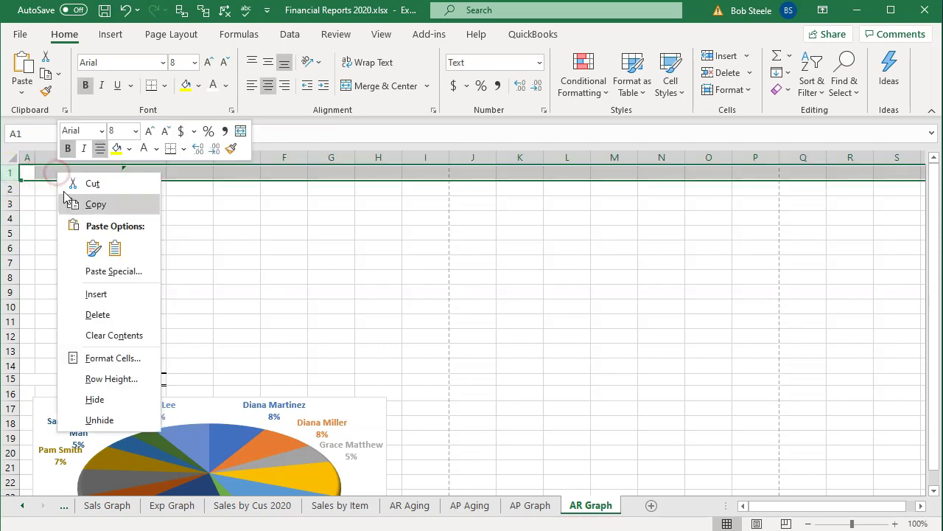
pyautogui.click(88, 307)
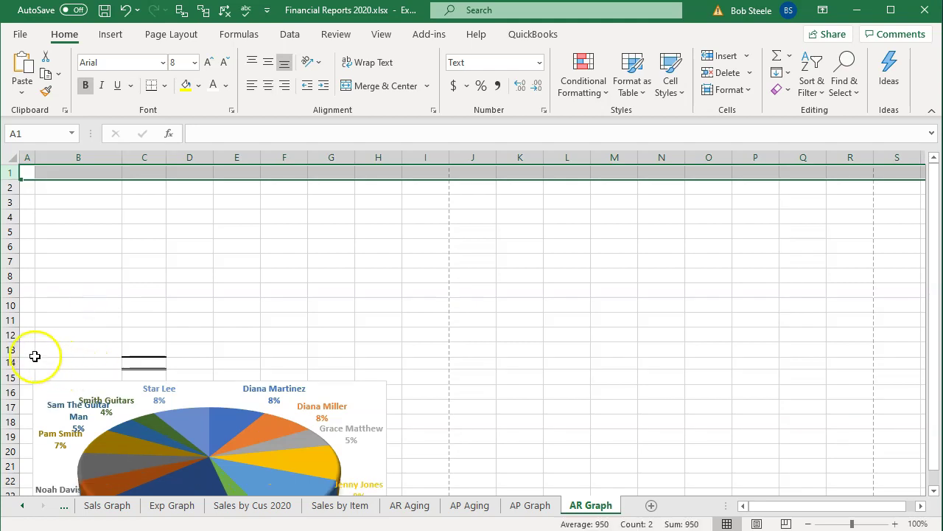
pyautogui.click(12, 365)
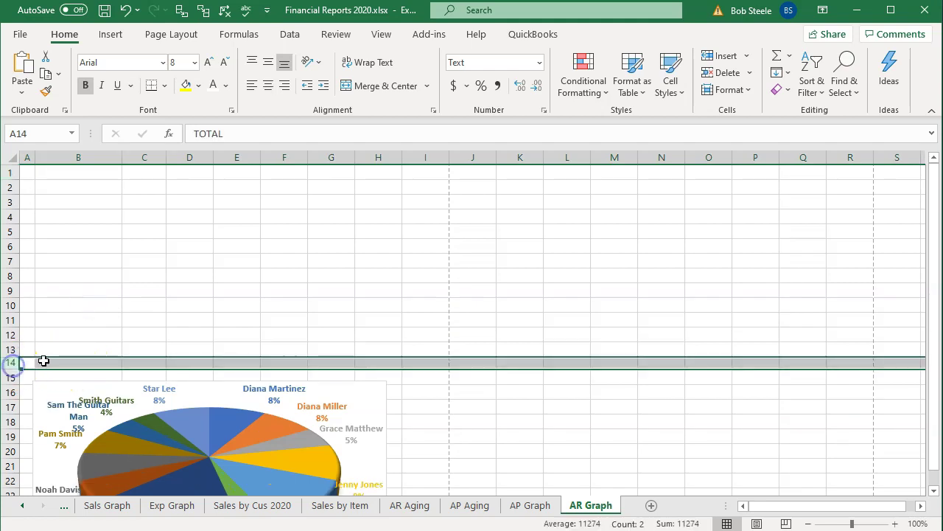
pyautogui.rightClick(13, 364)
pyautogui.click(81, 244)
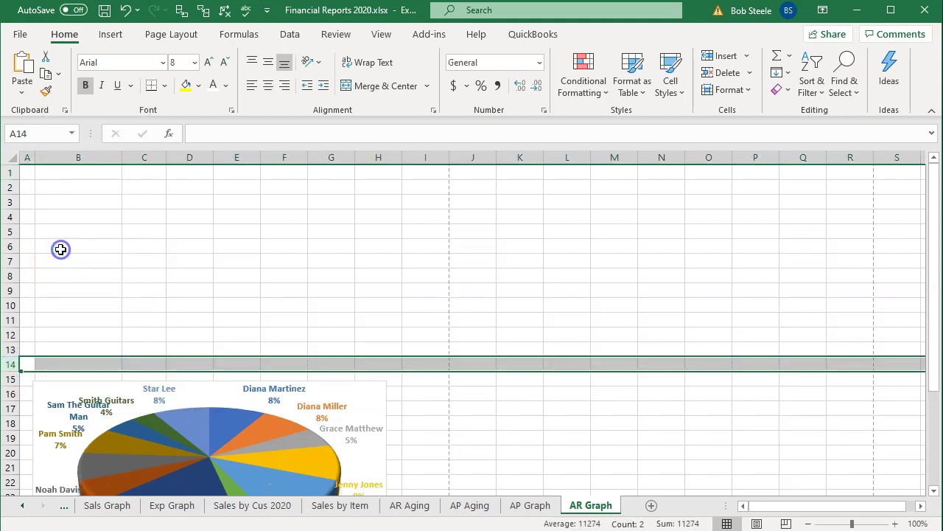
# Move the pie chart up over the hidden data so that it starts at about row 2 in column A.
pyautogui.moveTo(259, 392); pyautogui.dragTo(195, 168)
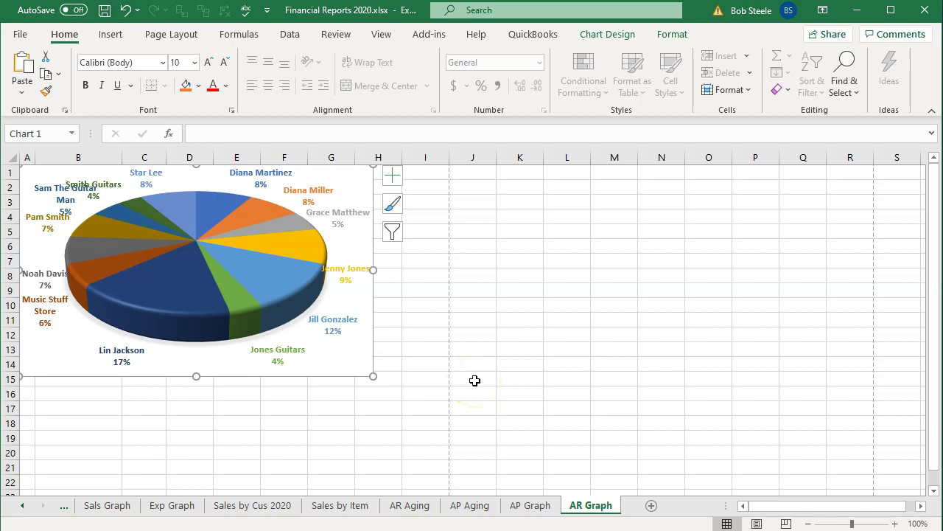
pyautogui.moveTo(362, 366); pyautogui.dragTo(351, 374)
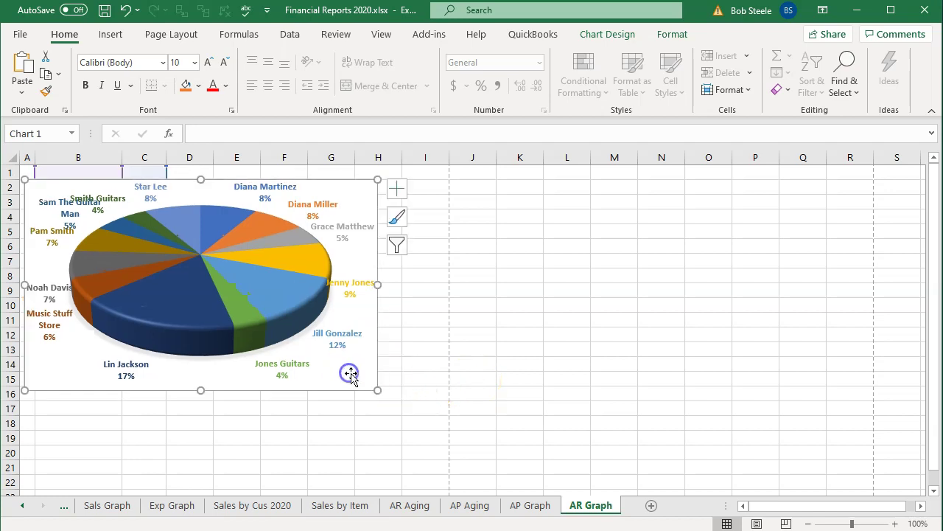
# Select cell B18 below the chart, then switch to QuickBooks and bring the QuickInsight Accounts Receivable Graph window forward.
pyautogui.scroll(-7, 350, 383)
pyautogui.scroll(4, 350, 383)
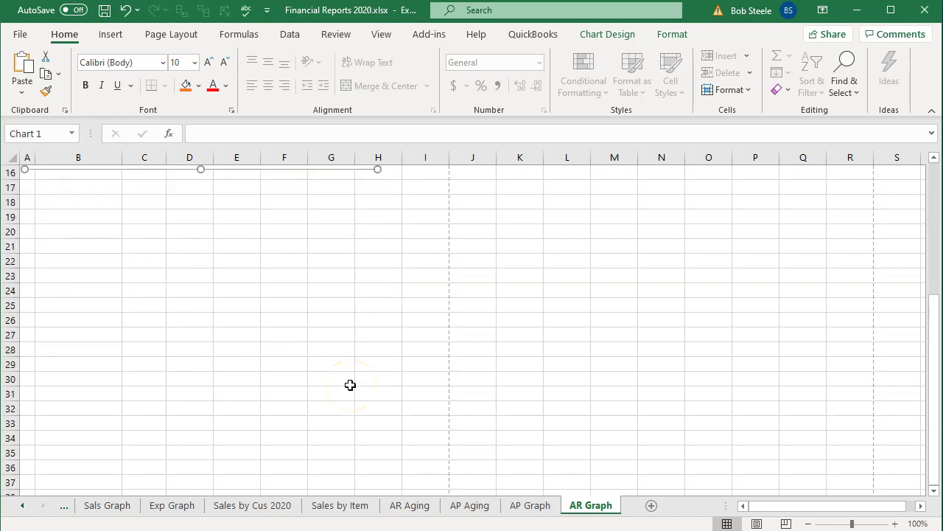
pyautogui.click(56, 291)
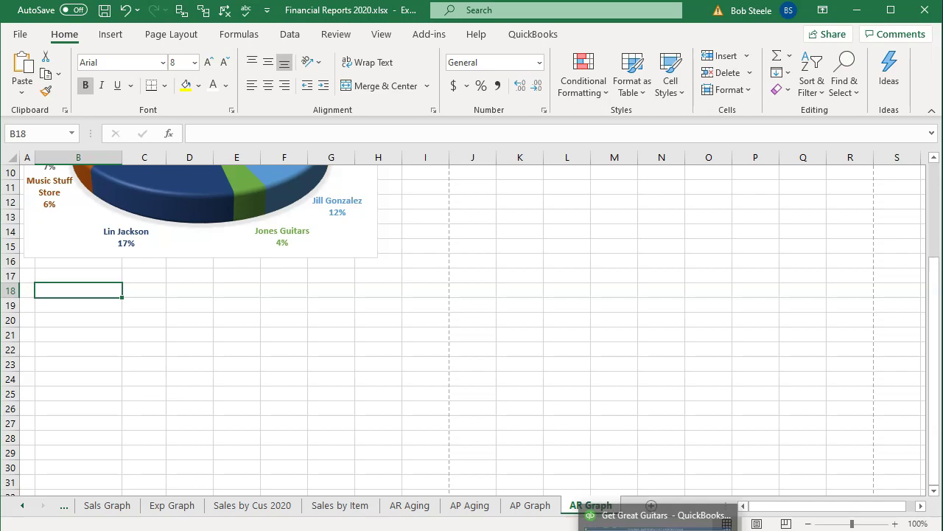
pyautogui.click(649, 512)
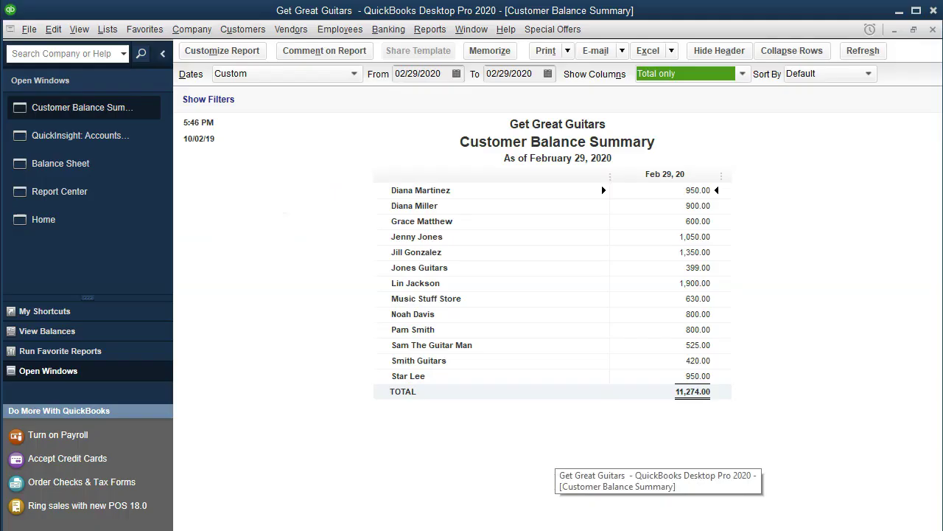
pyautogui.click(80, 135)
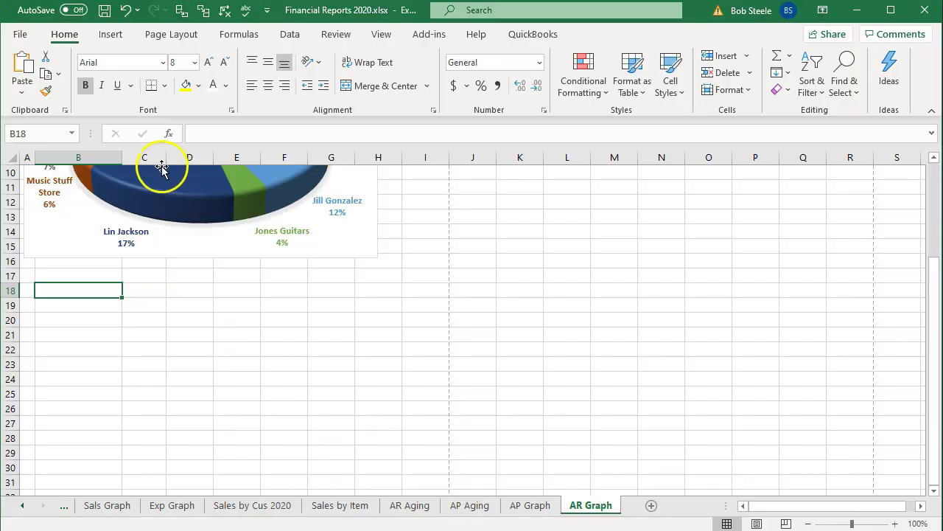
# Insert a screen clipping of the QuickBooks Accounts Receivable by Customer pie at B18 in Excel, about 6 by 2.8 inches.
pyautogui.click(110, 34)
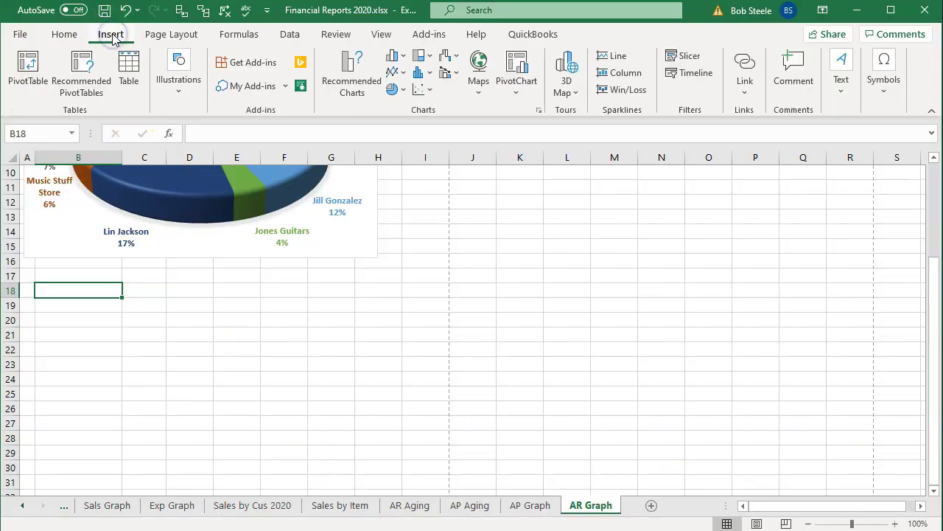
pyautogui.click(182, 87)
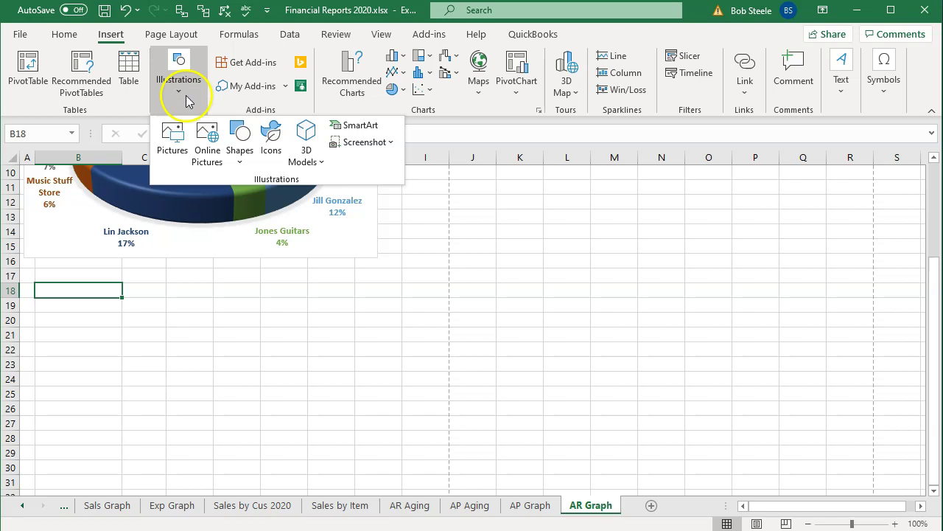
pyautogui.click(378, 145)
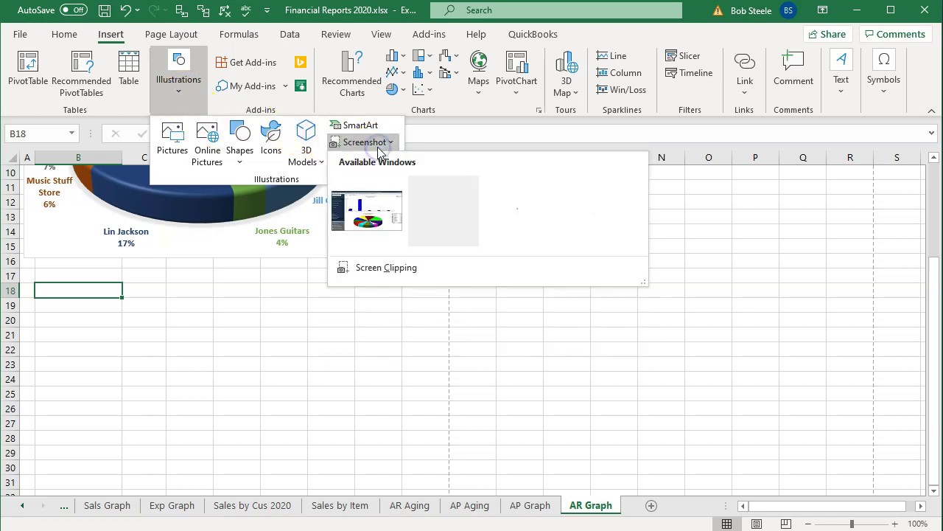
pyautogui.click(377, 268)
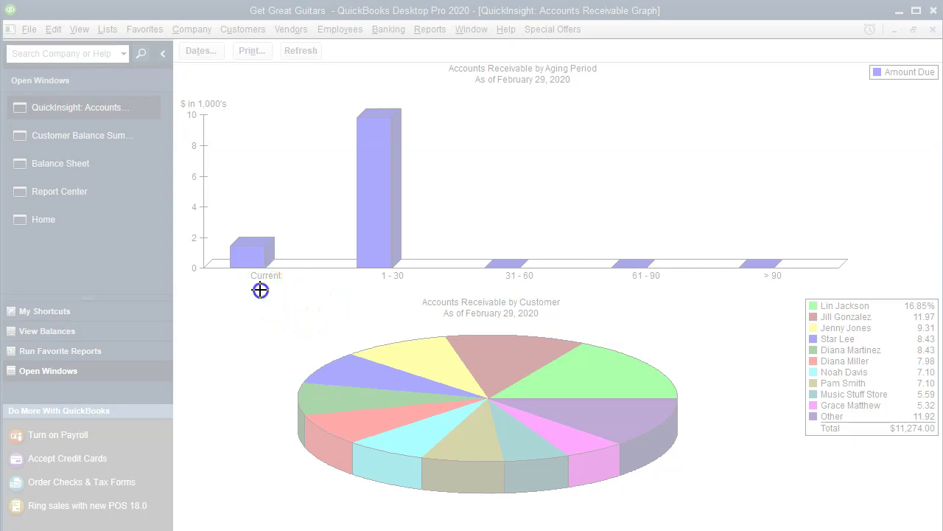
pyautogui.moveTo(260, 289); pyautogui.dragTo(687, 489)
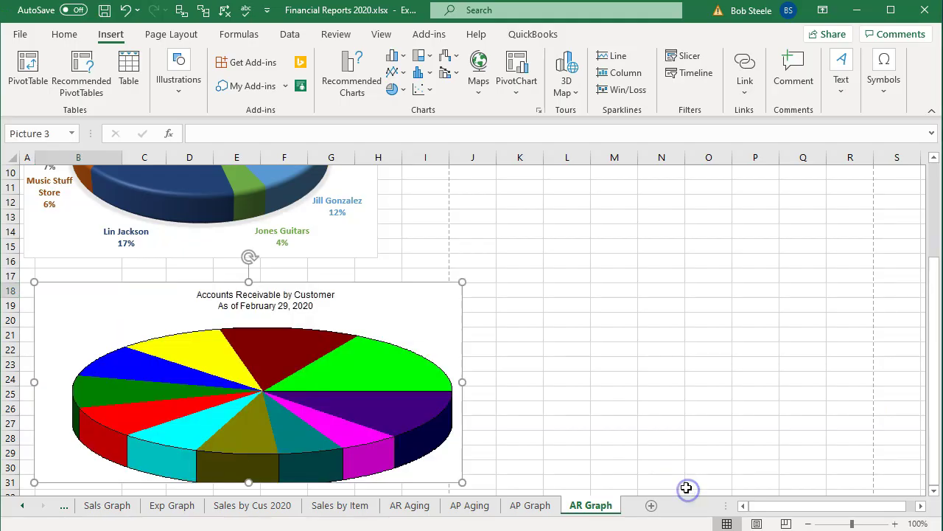
# Insert a screen clipping of the QuickBooks pie's customer percentage legend at B33, about 2.5 by 2.6 inches.
pyautogui.scroll(-3, 330, 434)
pyautogui.scroll(-2, 330, 433)
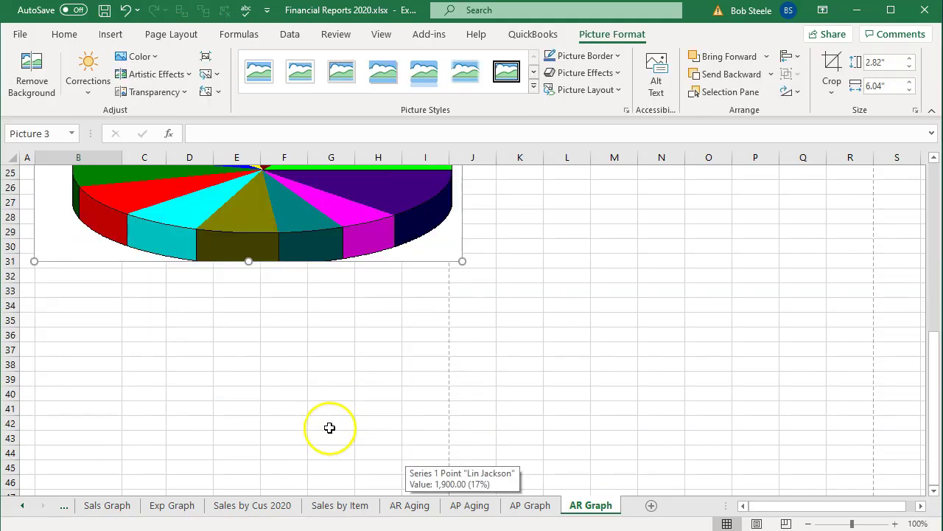
pyautogui.click(78, 287)
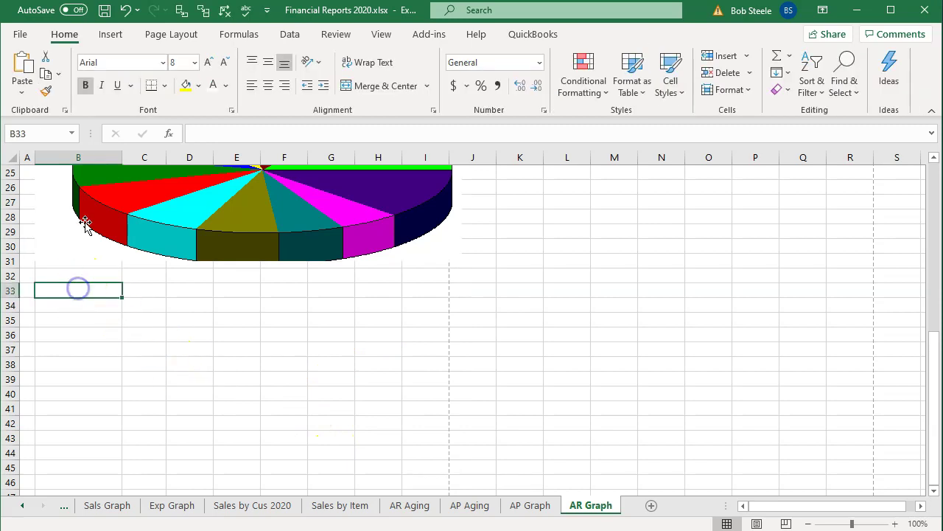
pyautogui.click(110, 33)
pyautogui.click(180, 81)
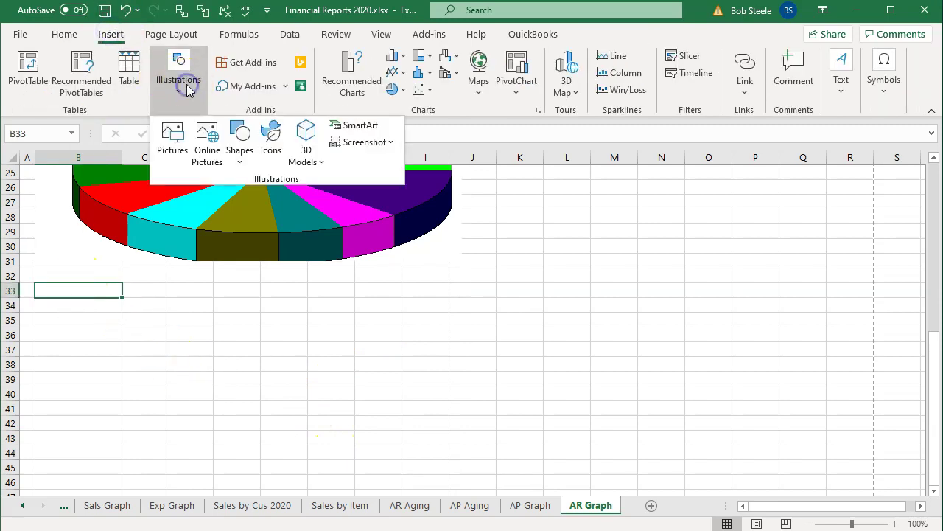
pyautogui.click(365, 144)
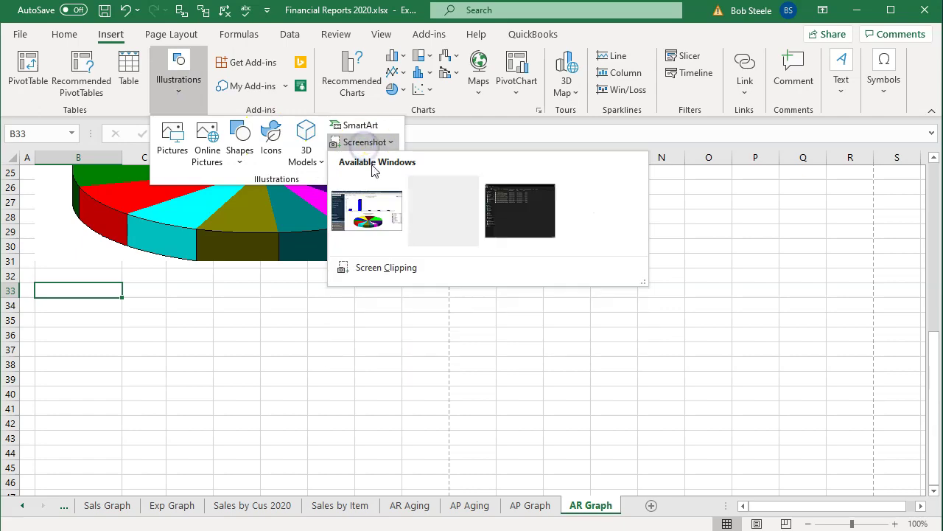
pyautogui.click(387, 267)
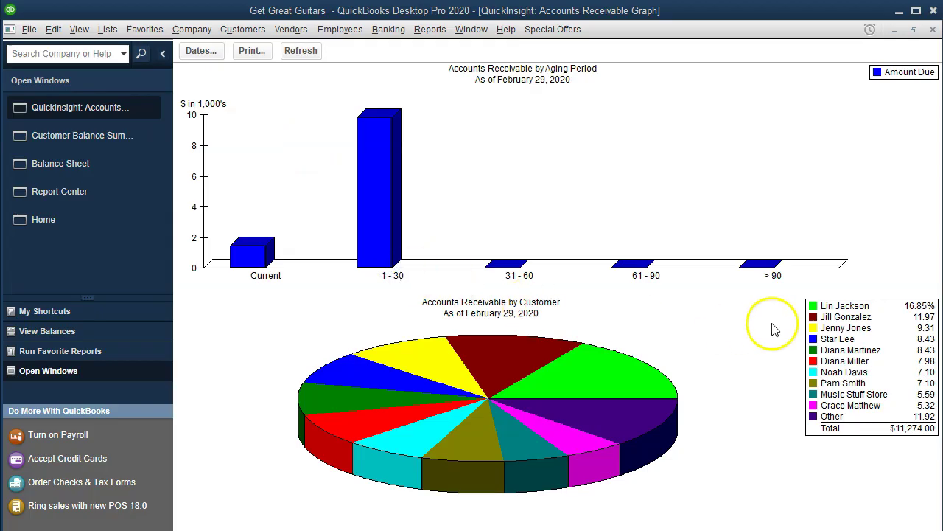
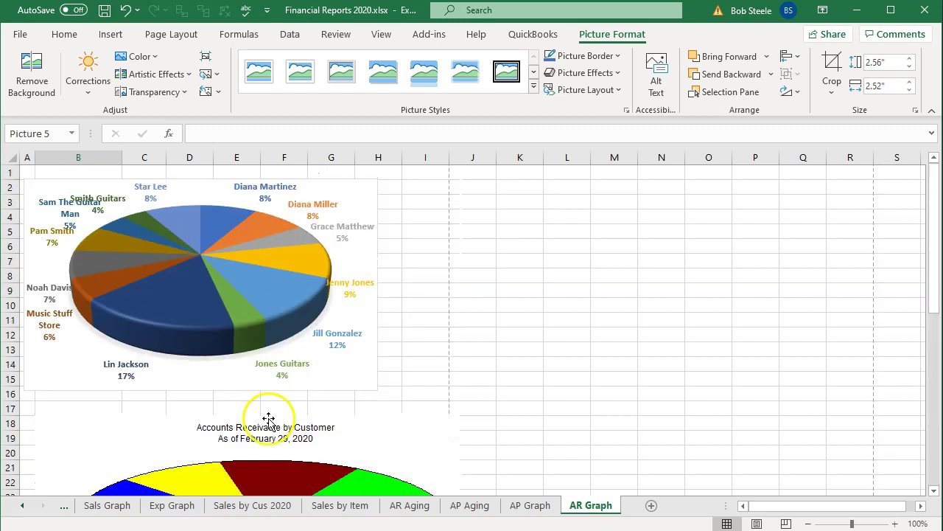
# Print the entire workbook with CutePDF Writer.
pyautogui.click(20, 34)
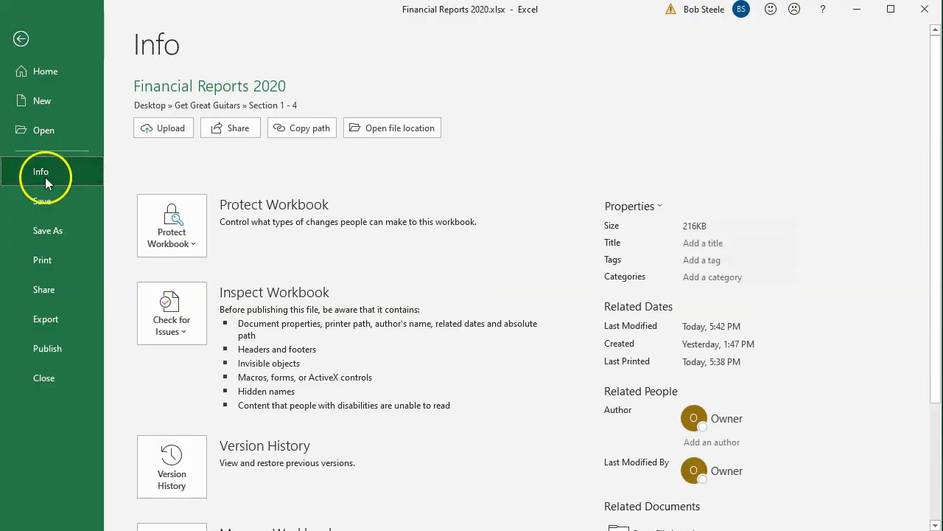
pyautogui.click(60, 267)
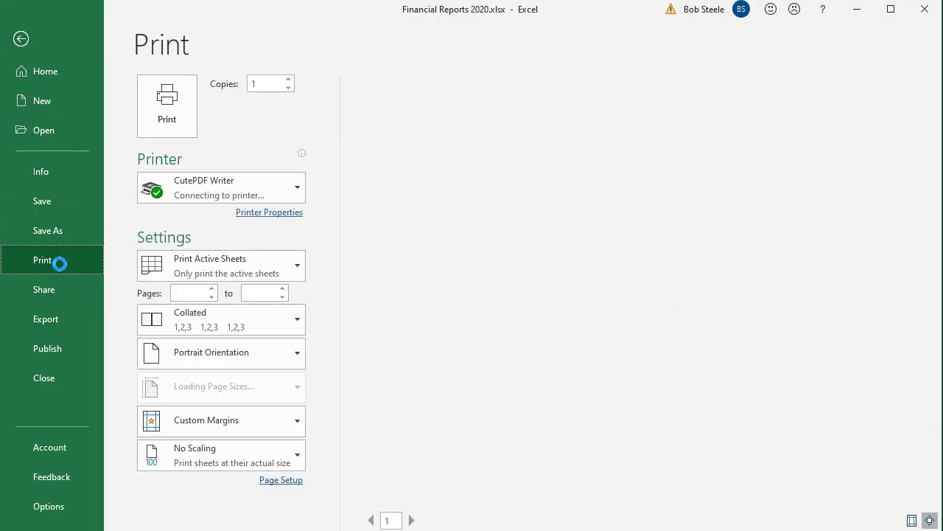
pyautogui.click(252, 266)
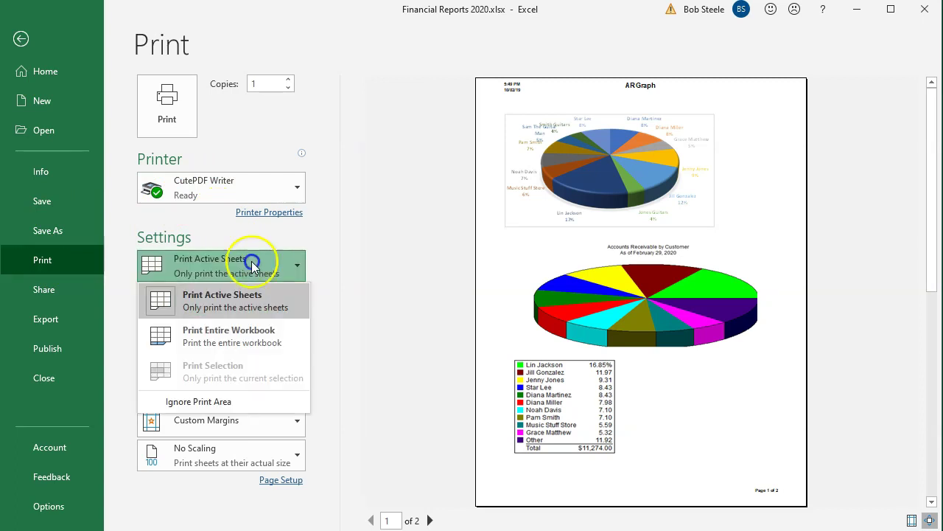
pyautogui.click(253, 350)
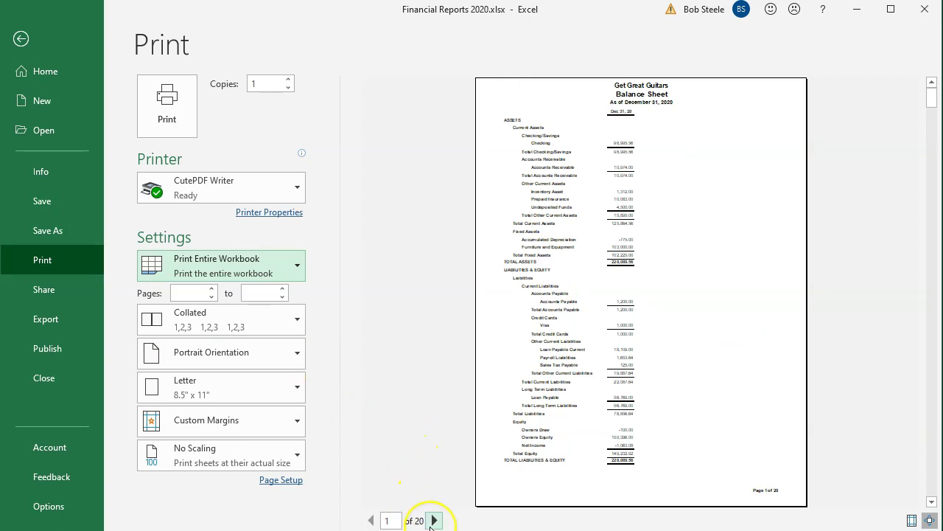
pyautogui.click(169, 114)
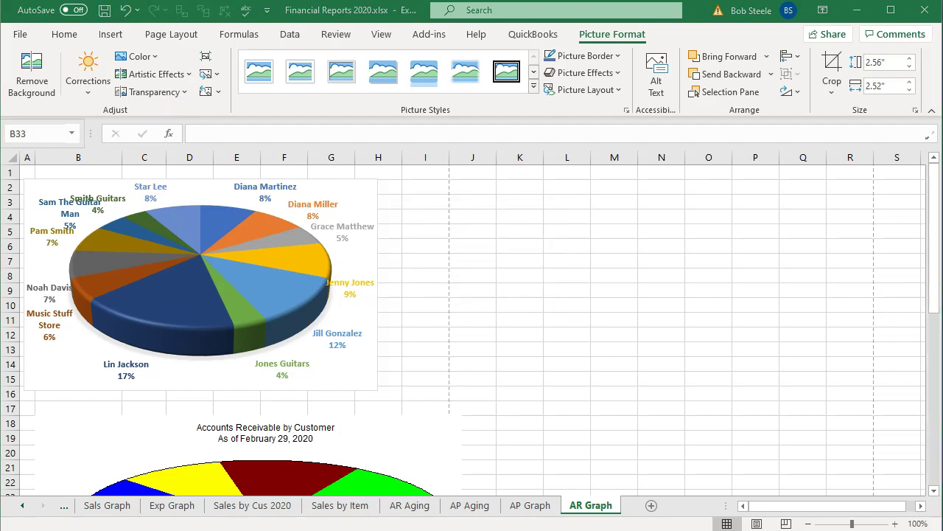
# Save the workbook printout as Financial Reports 2020.pdf in the Section 1 - 4 folder, replacing the existing file.
pyautogui.click(589, 428)
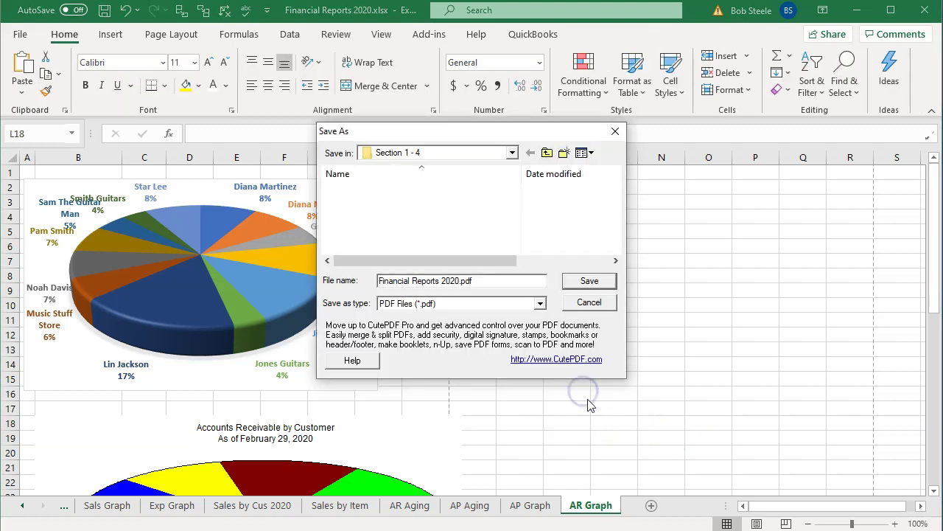
pyautogui.doubleClick(396, 193)
pyautogui.click(411, 279)
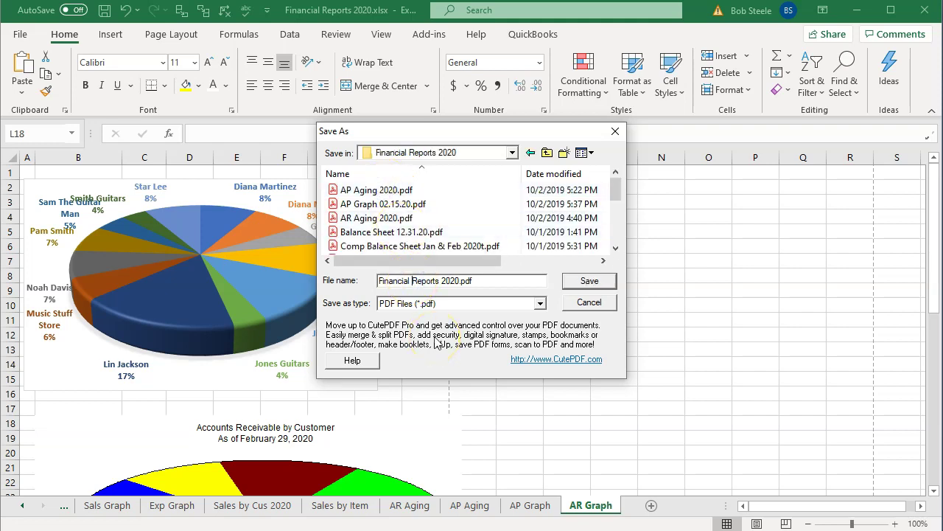
pyautogui.click(511, 153)
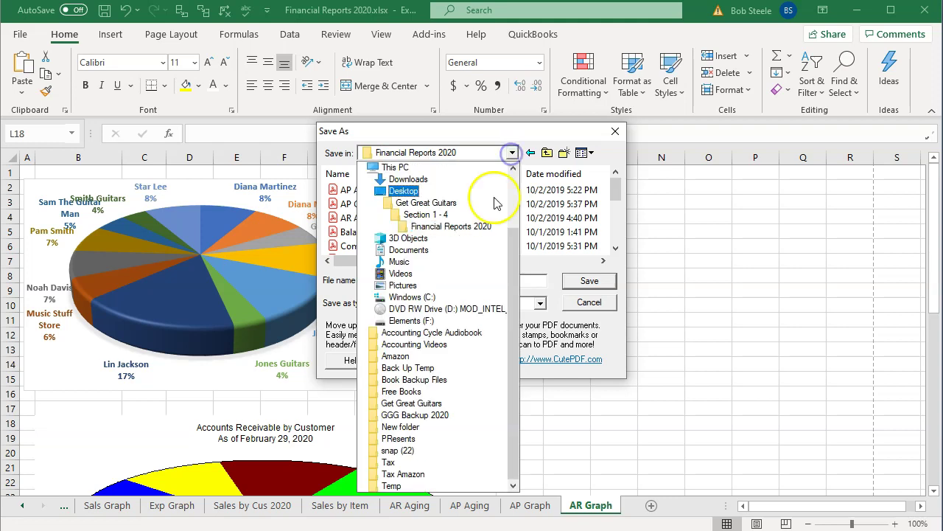
pyautogui.click(479, 213)
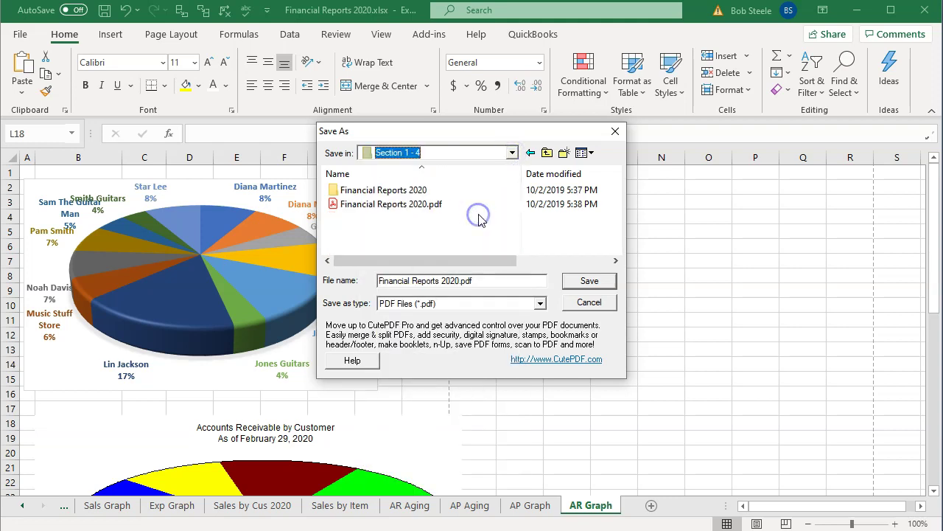
pyautogui.click(361, 212)
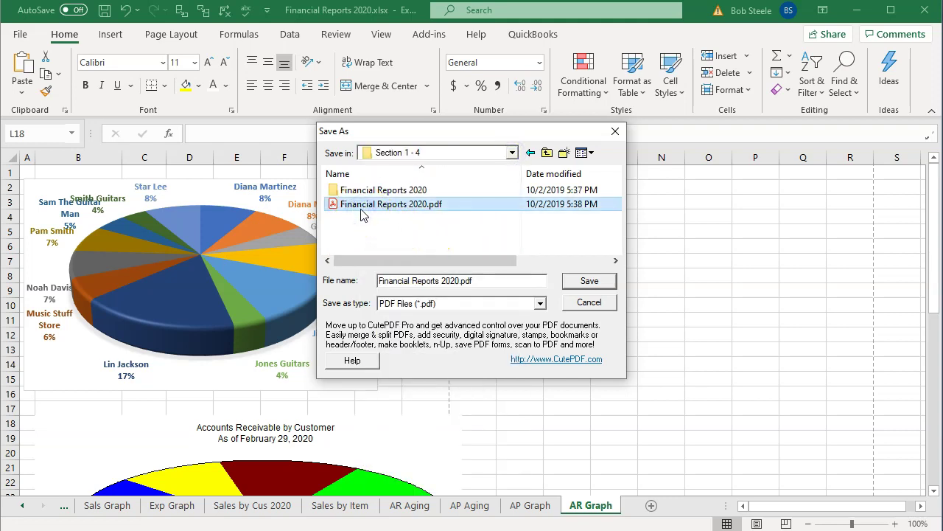
pyautogui.click(588, 283)
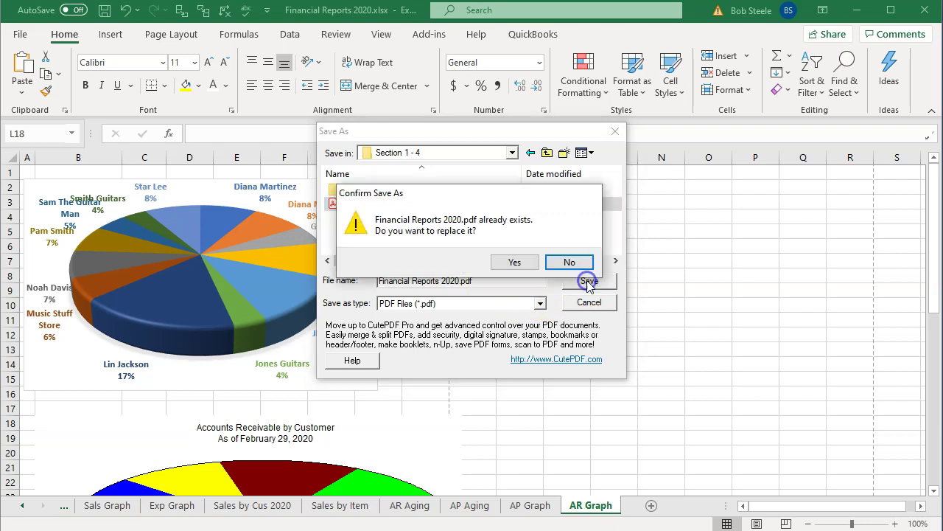
pyautogui.click(516, 262)
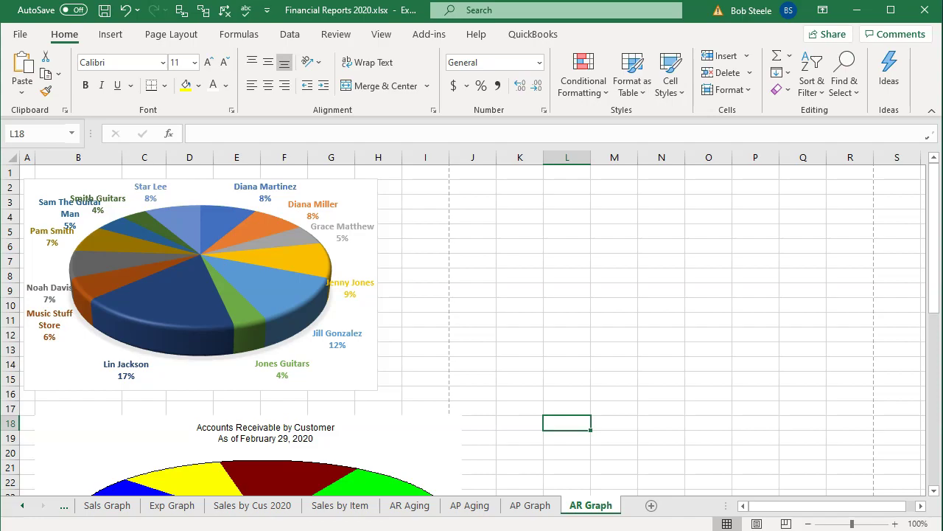
# Switch to QuickBooks and print the Accounts Receivable Graph through CutePDF Writer as AR Graph.pdf in the Financial Reports 2020 folder.
pyautogui.hotkey('alt', 'Tab')
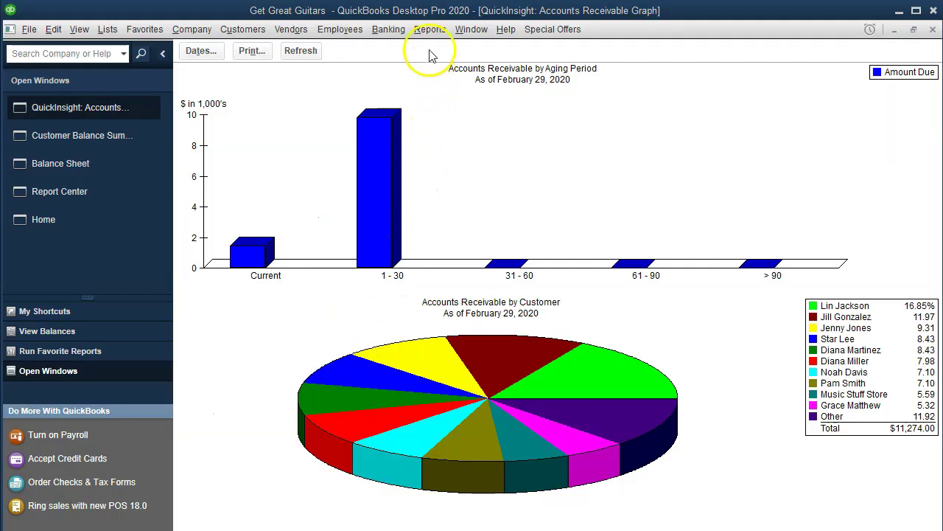
pyautogui.click(250, 51)
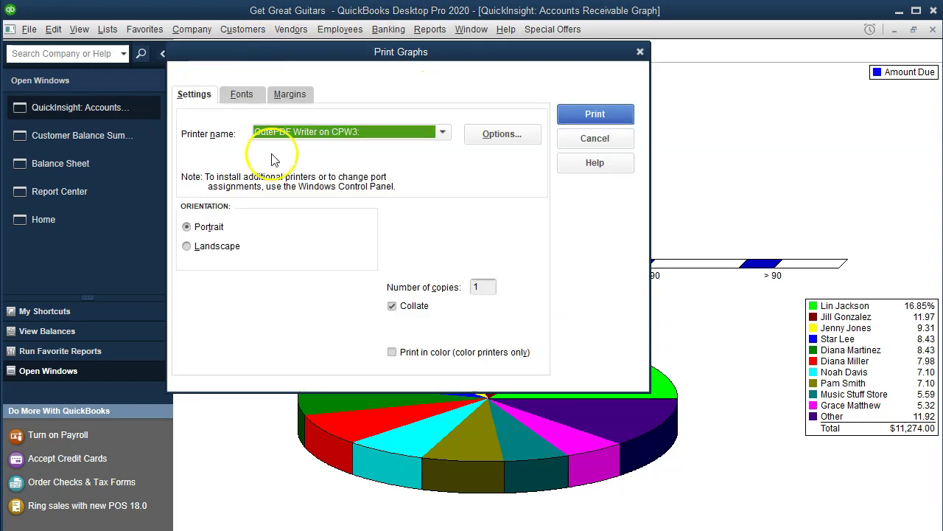
pyautogui.click(582, 113)
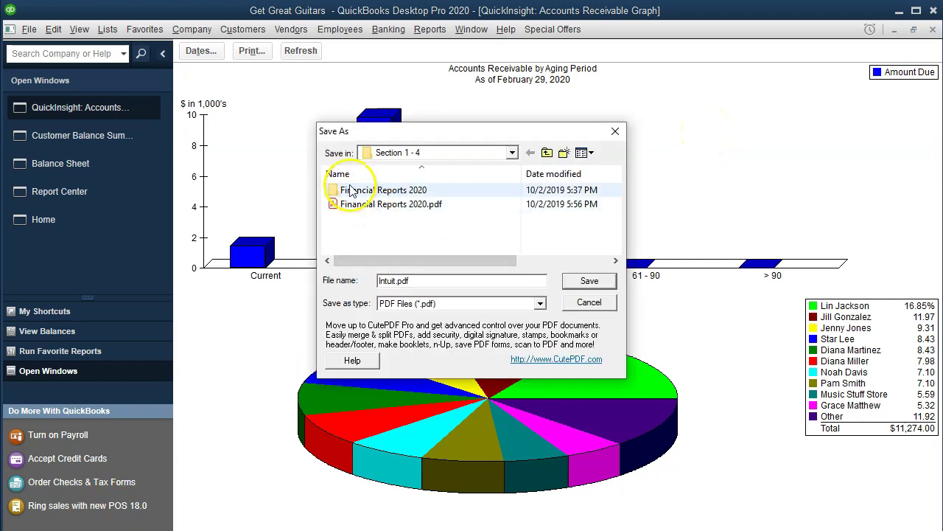
pyautogui.doubleClick(348, 191)
pyautogui.click(393, 281)
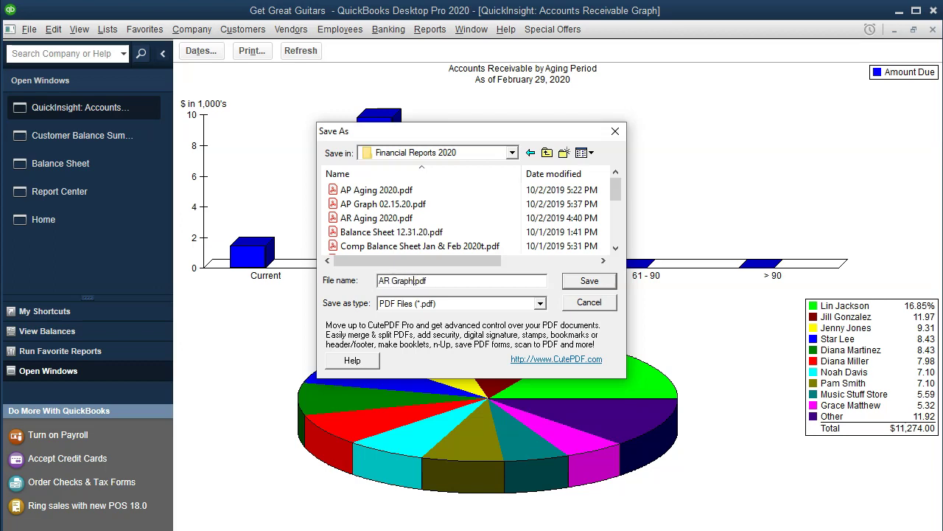
pyautogui.click(600, 281)
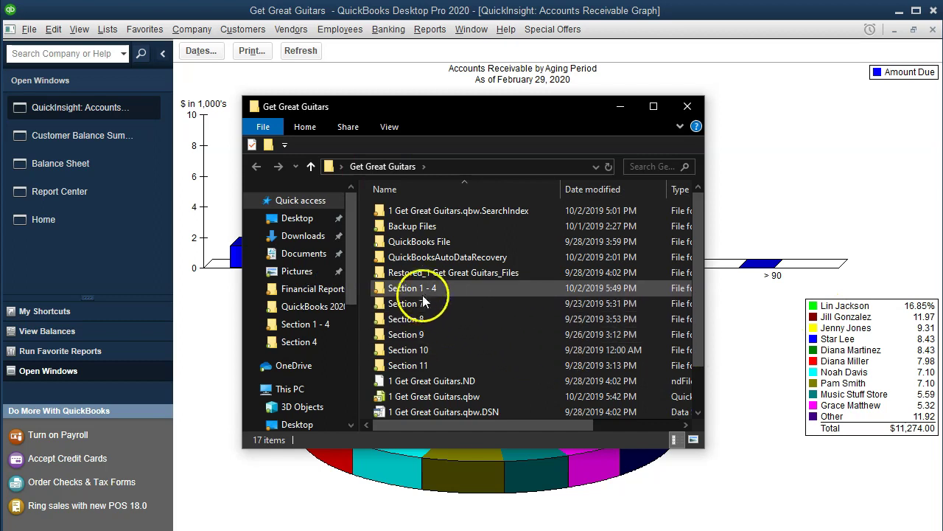
# In File Explorer, delete the outdated Financial Reports 2020.zip from the Section 1 - 4 folder.
pyautogui.doubleClick(423, 292)
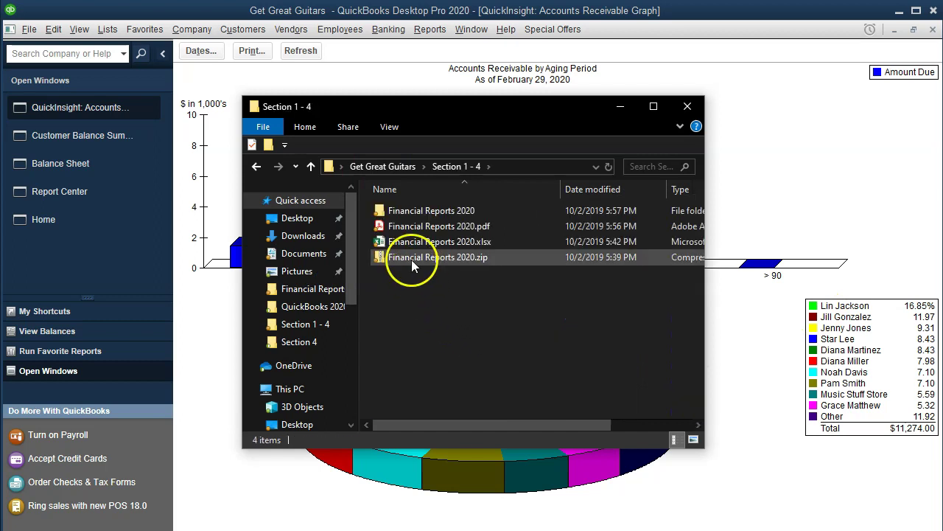
pyautogui.click(411, 260)
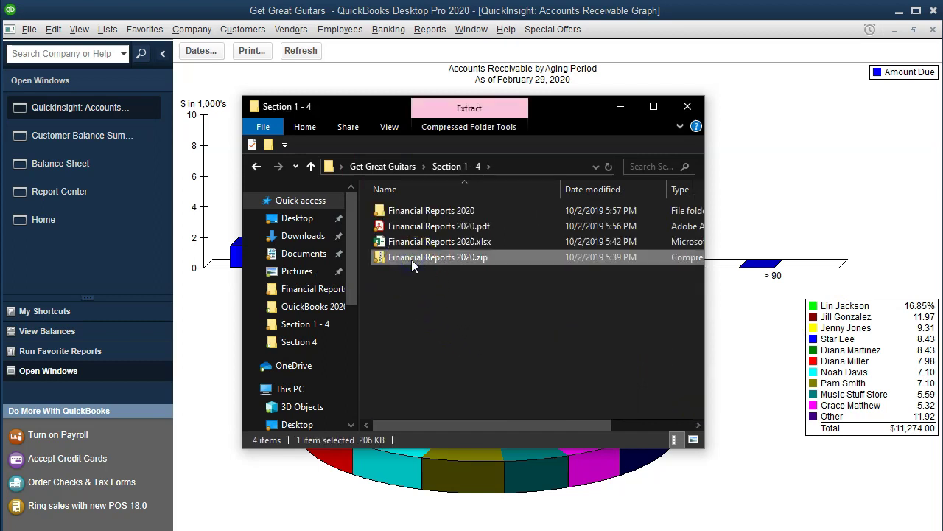
pyautogui.press('Delete')
# Check the PDFs inside the Financial Reports 2020 folder and compress that folder into Financial Reports 2020.zip.
pyautogui.doubleClick(409, 214)
pyautogui.scroll(-1, 423, 261)
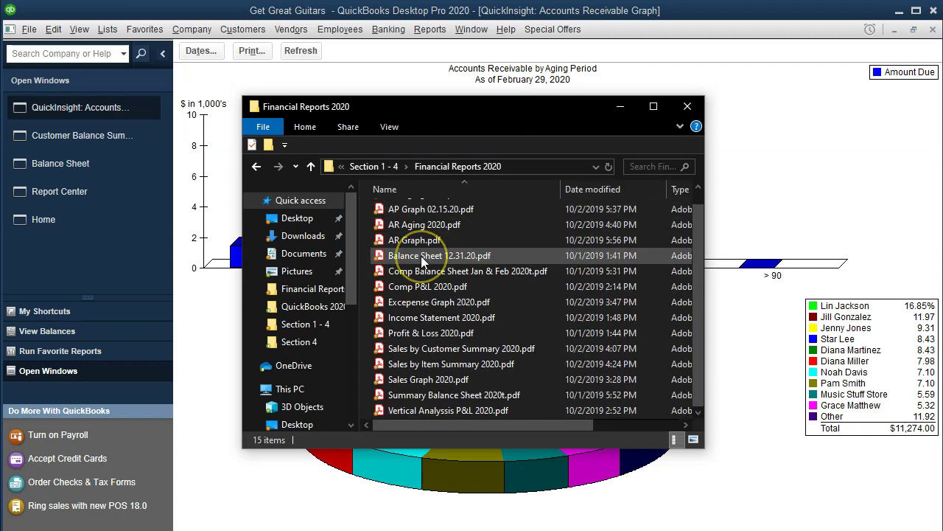
pyautogui.scroll(1, 421, 256)
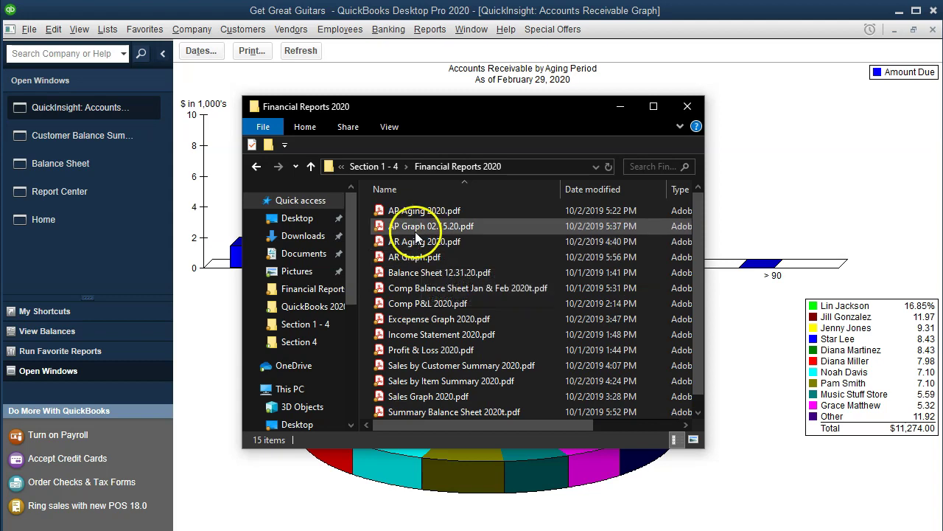
pyautogui.click(370, 168)
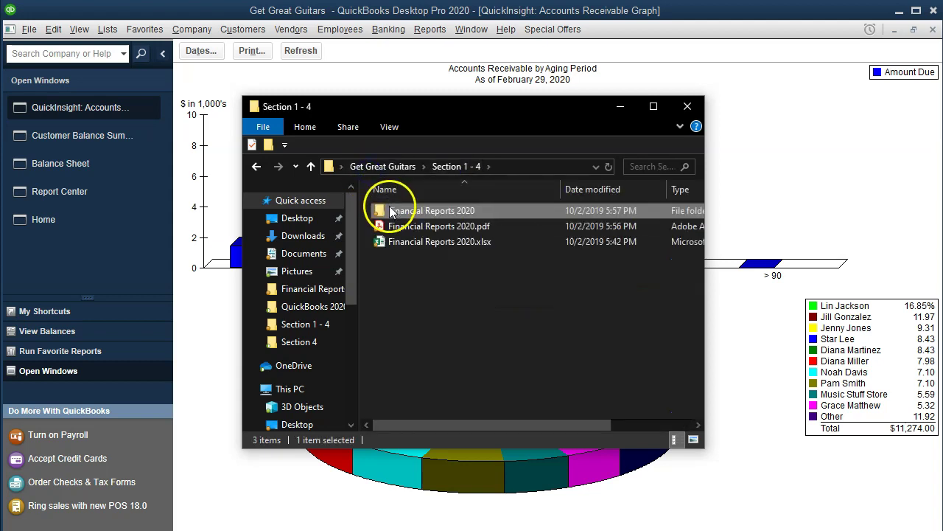
pyautogui.rightClick(382, 209)
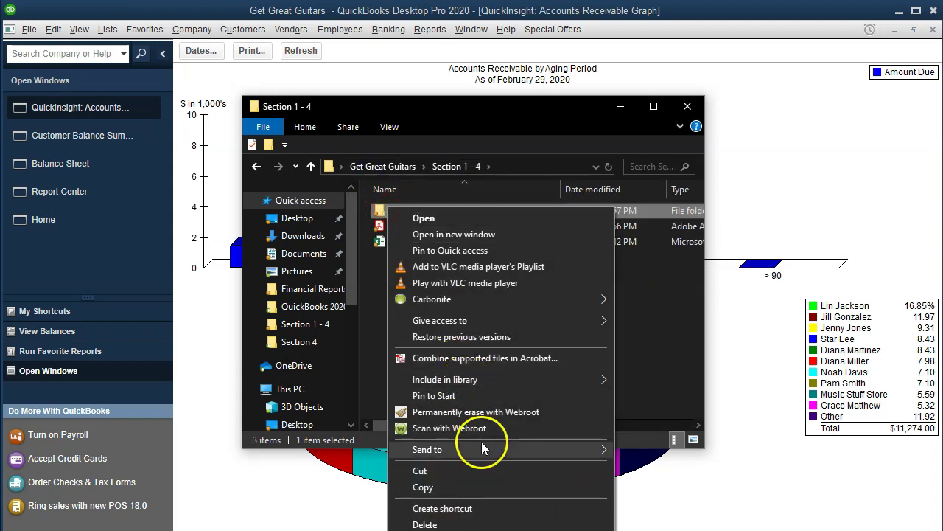
pyautogui.moveTo(501, 449)
pyautogui.click(666, 470)
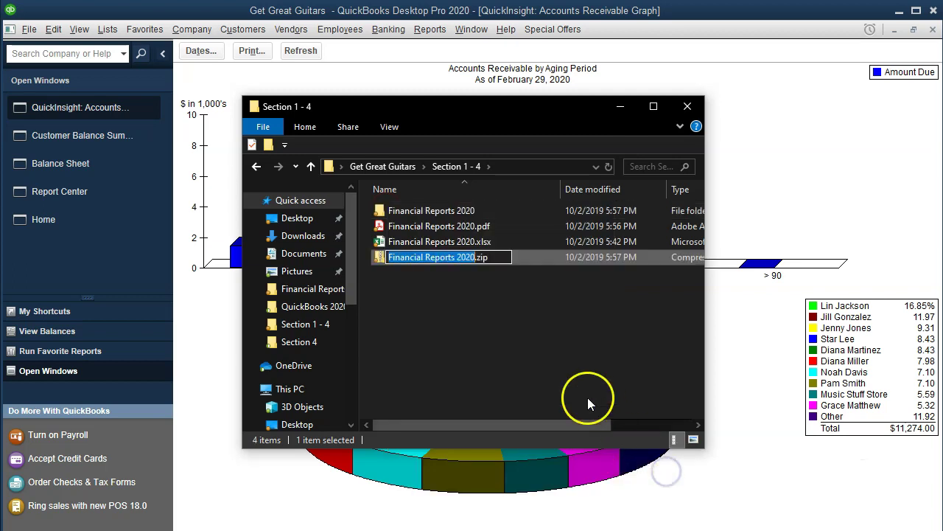
pyautogui.click(402, 296)
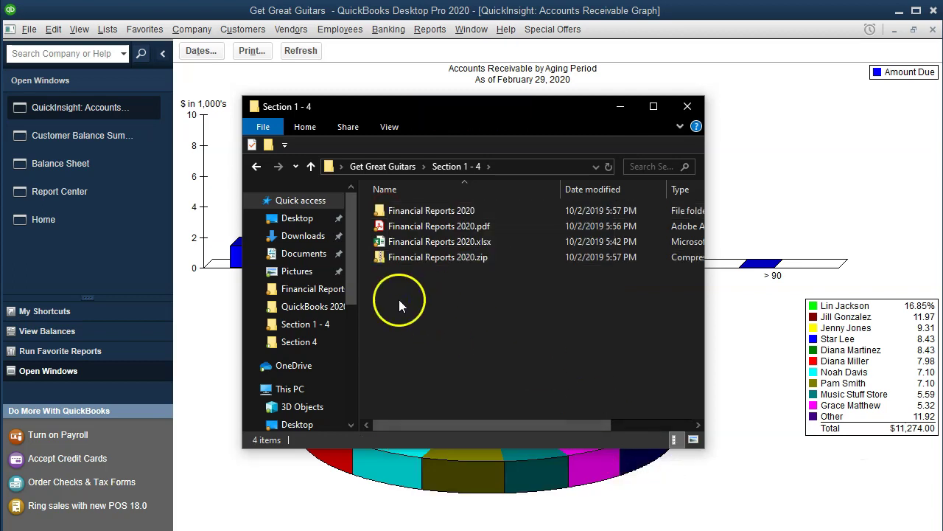
# Open Financial Reports 2020.pdf in Adobe Acrobat Reader and collapse the tools pane for a wider page view.
pyautogui.click(398, 242)
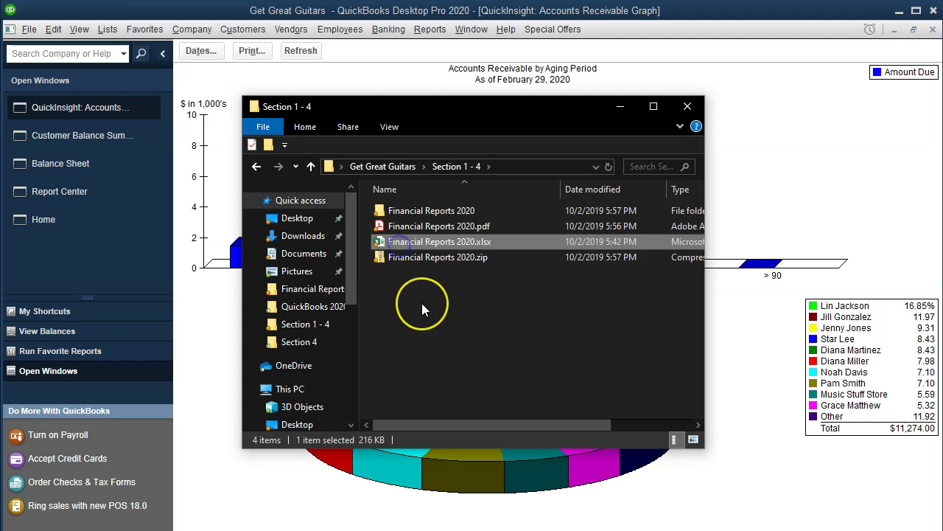
pyautogui.click(397, 227)
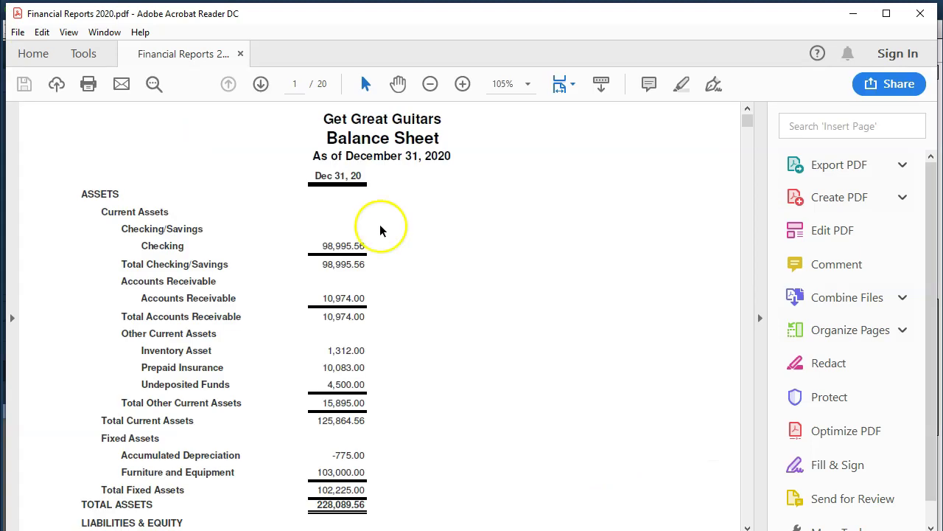
pyautogui.click(761, 319)
# Review the report pages of the PDF from the Balance Sheet through the Vendor Balance Summary graph.
pyautogui.scroll(-10, 644, 354)
pyautogui.scroll(-20, 646, 391)
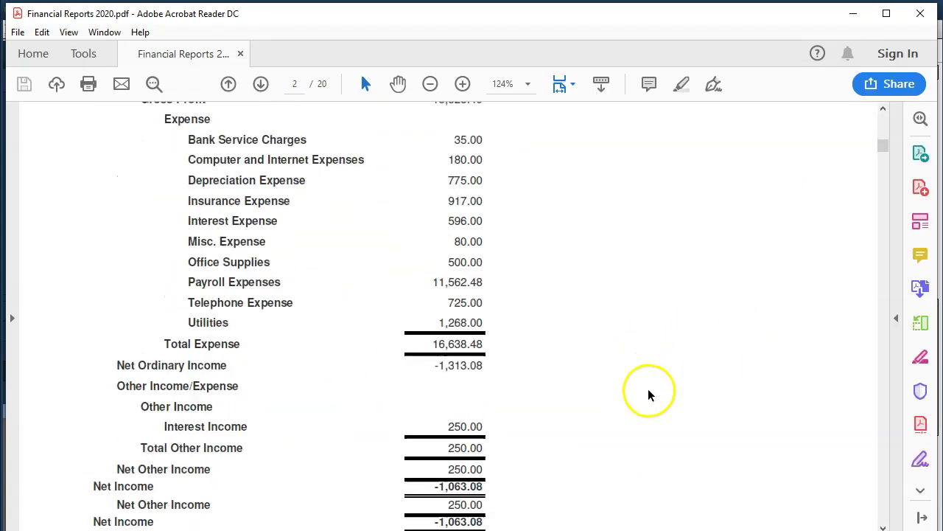
pyautogui.scroll(-20, 652, 398)
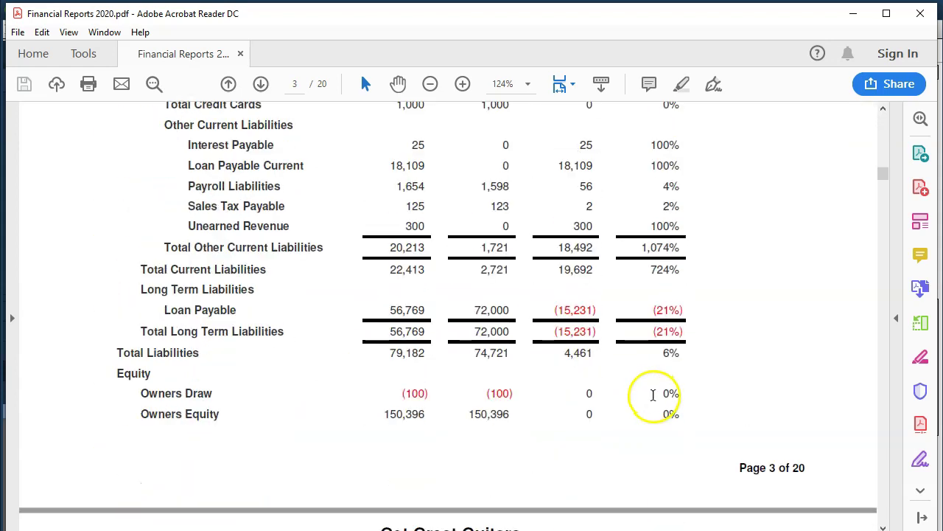
pyautogui.scroll(-20, 654, 389)
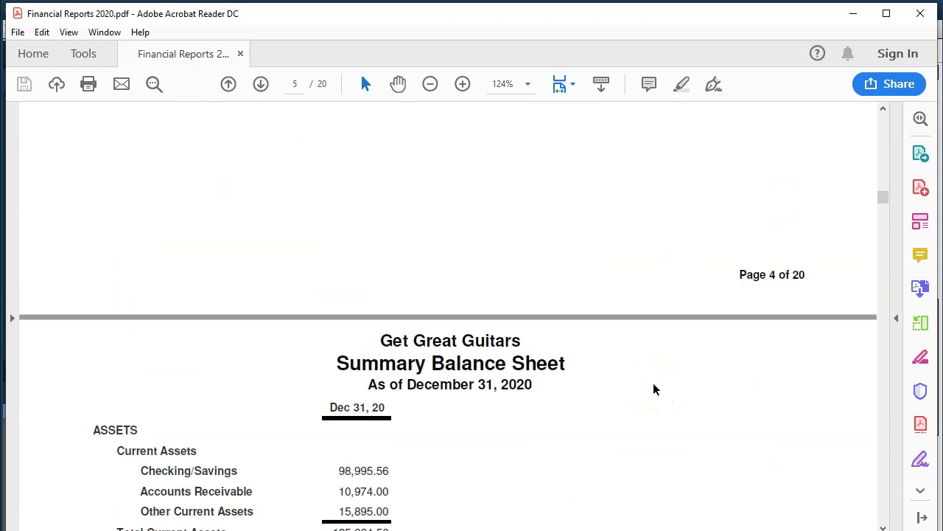
pyautogui.scroll(-20, 654, 389)
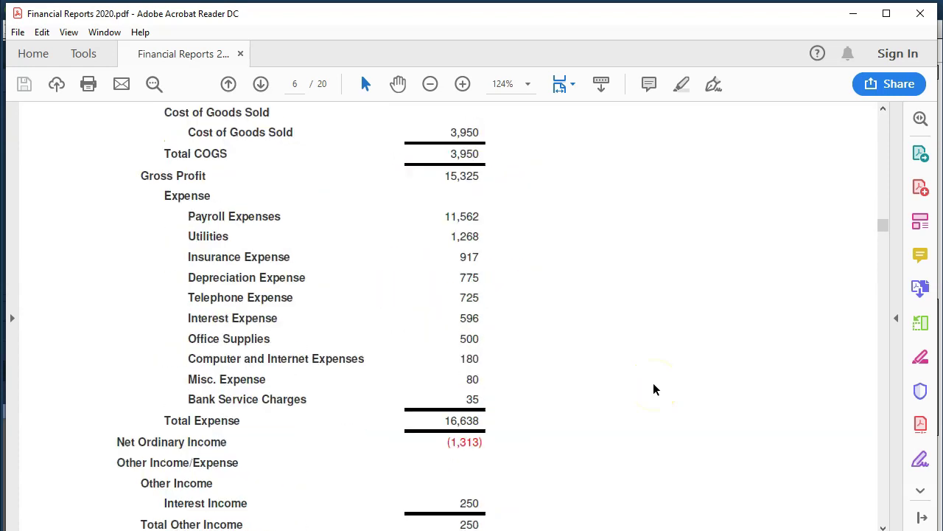
pyautogui.scroll(-20, 653, 383)
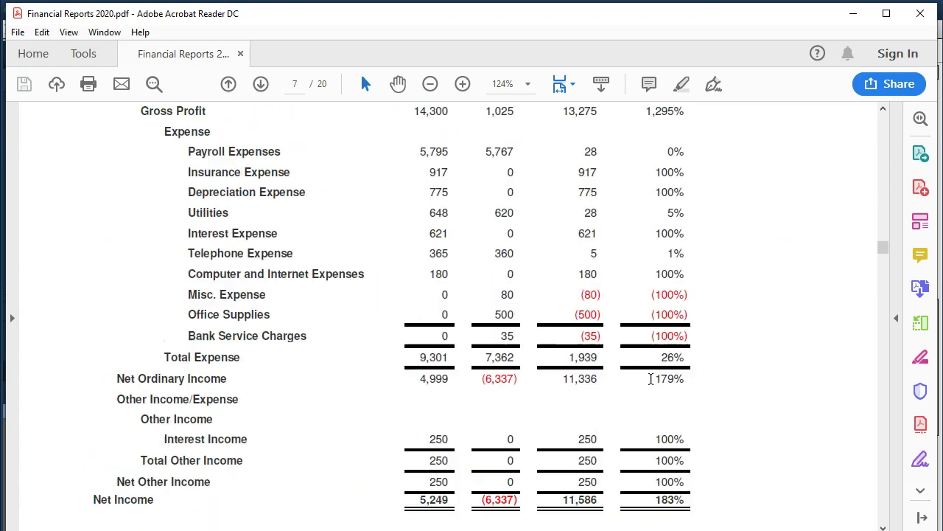
pyautogui.scroll(-15, 651, 384)
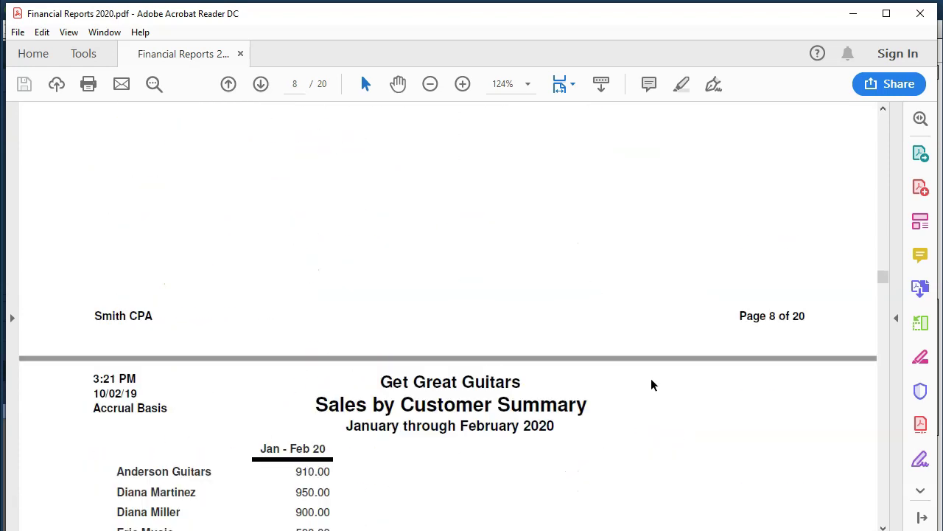
pyautogui.scroll(-20, 652, 384)
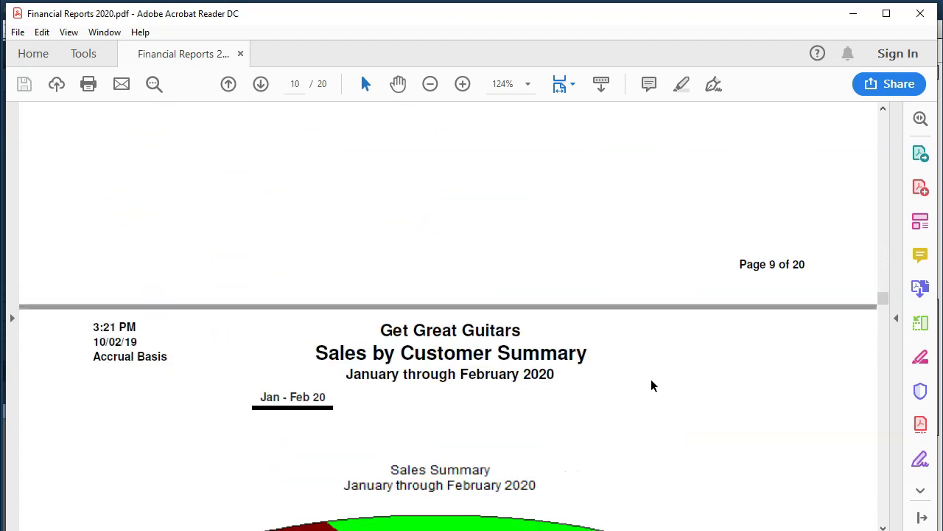
pyautogui.scroll(-20, 653, 389)
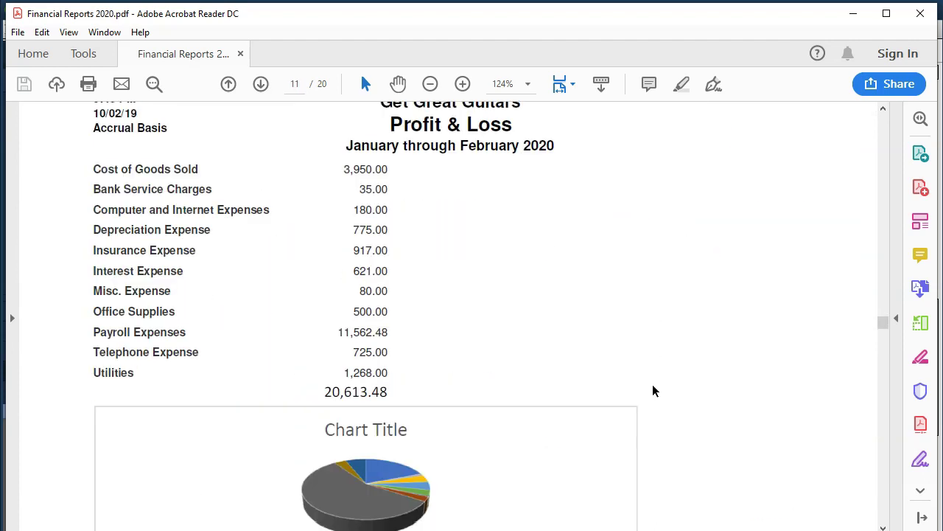
pyautogui.scroll(-20, 653, 384)
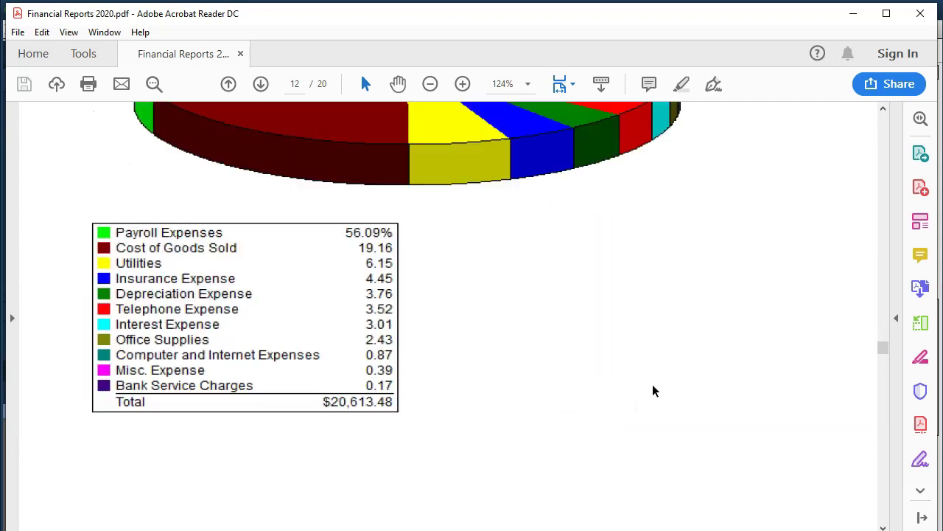
pyautogui.scroll(-20, 653, 385)
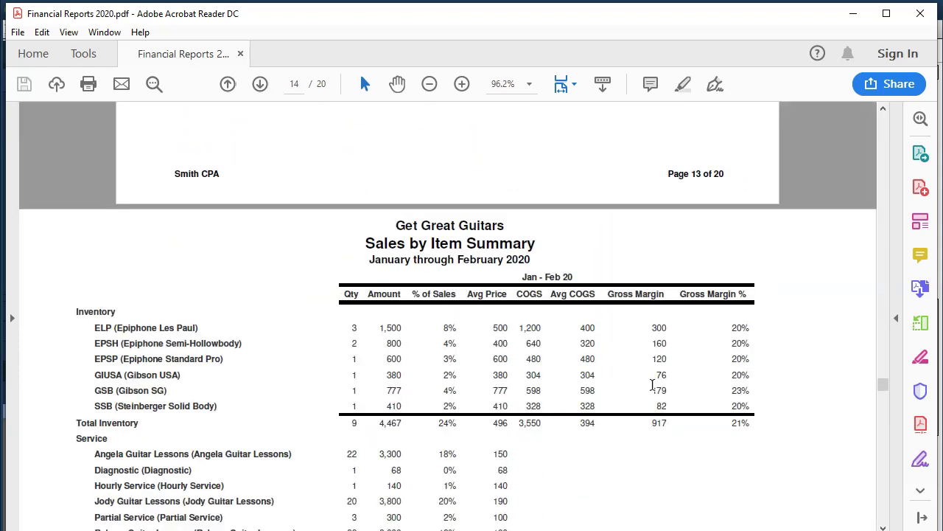
pyautogui.scroll(-15, 652, 387)
pyautogui.scroll(-15, 652, 391)
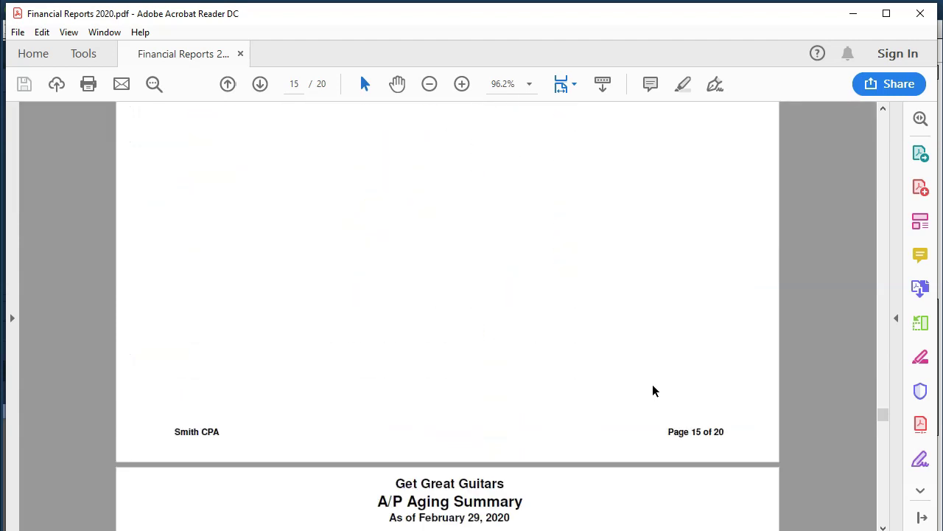
pyautogui.scroll(-15, 653, 389)
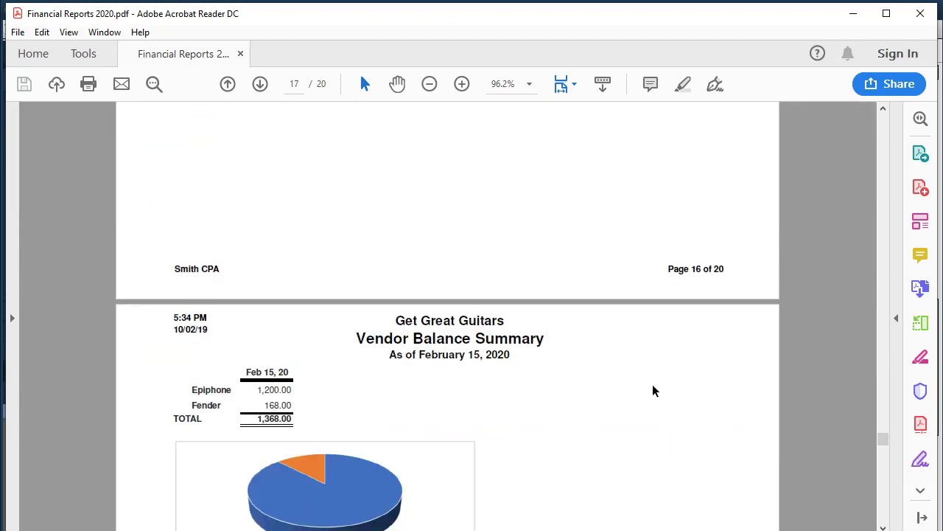
pyautogui.scroll(-15, 652, 384)
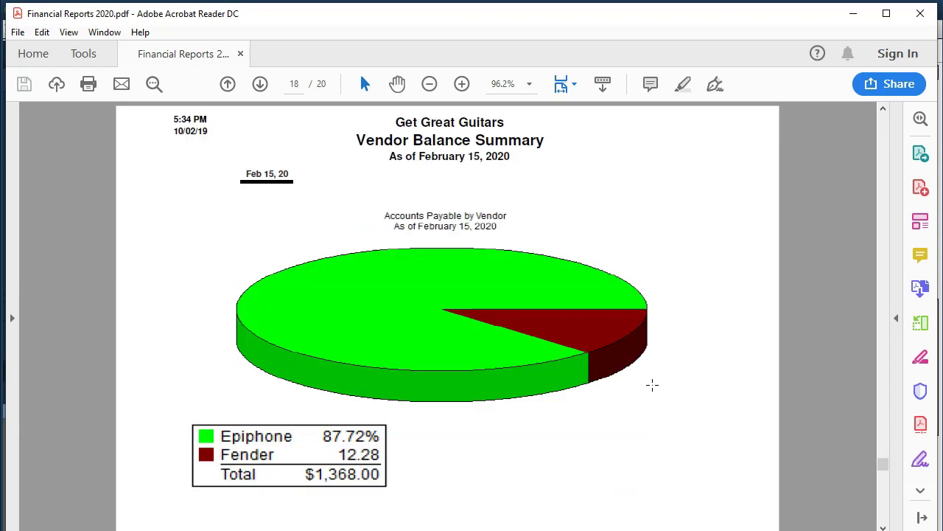
# Examine how the AR Graph sheet is laid out across the last two pages of the PDF.
pyautogui.scroll(-4, 653, 390)
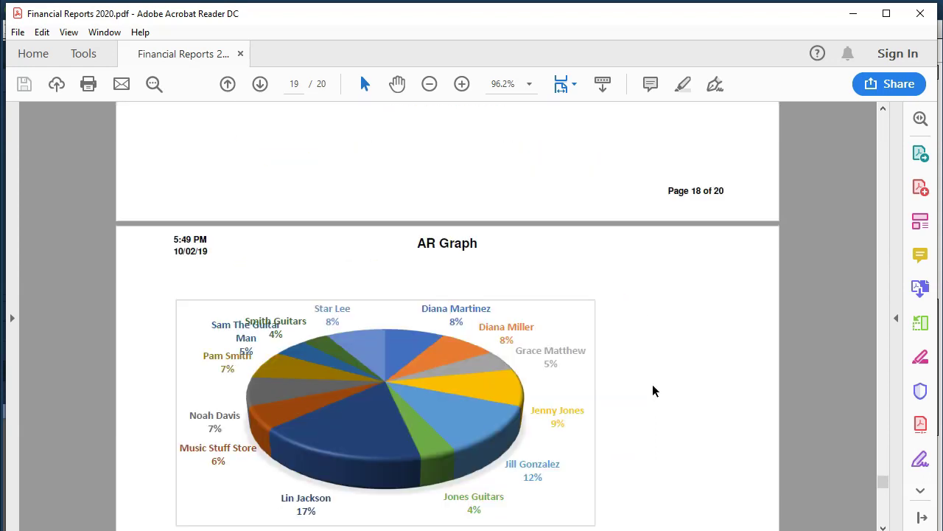
pyautogui.scroll(3, 652, 390)
pyautogui.scroll(-3, 654, 391)
pyautogui.scroll(-10, 653, 390)
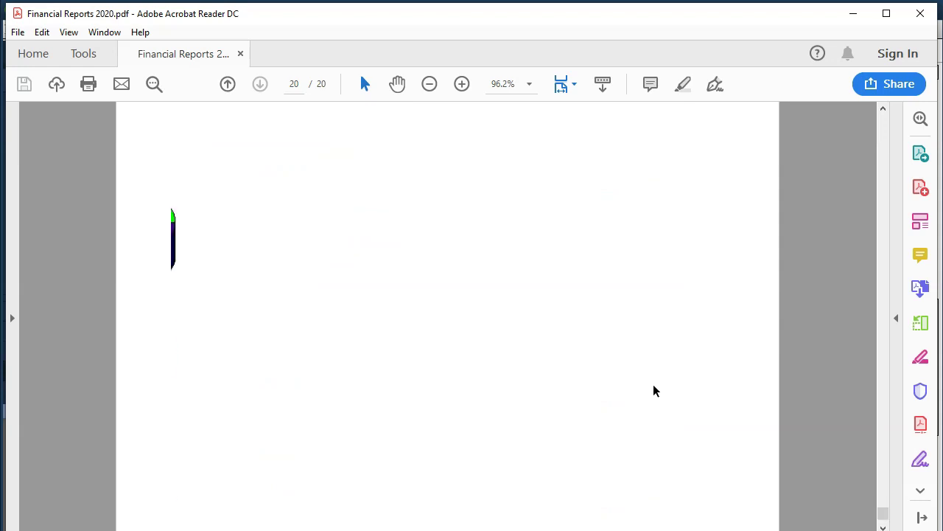
pyautogui.scroll(5, 653, 391)
pyautogui.scroll(-3, 653, 390)
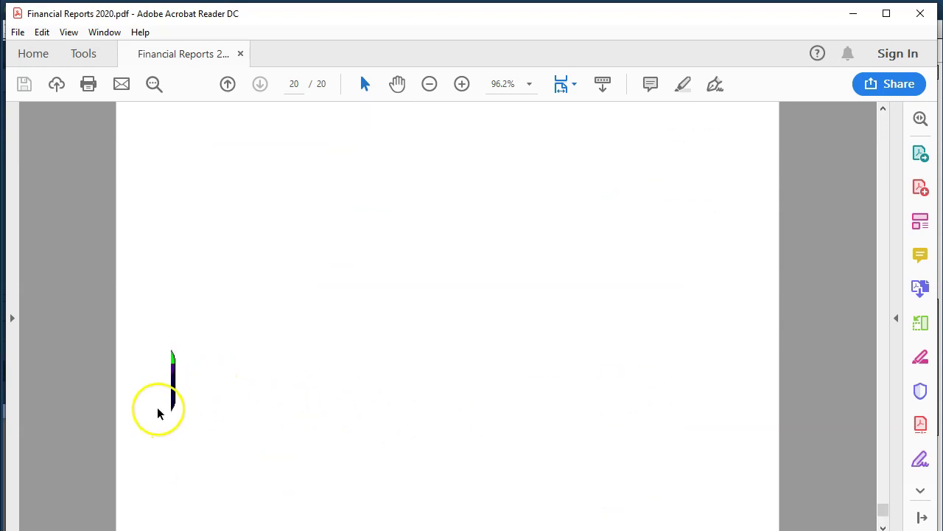